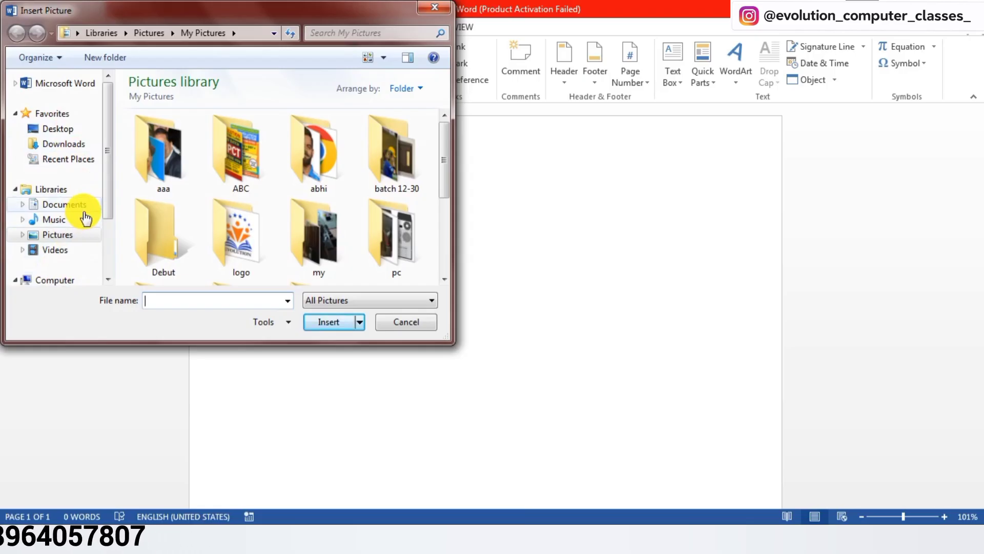
- Browse the Documents and Pictures libraries for an image to insert, and open the aaa folder in Pictures
drag(105, 124, 114, 197)
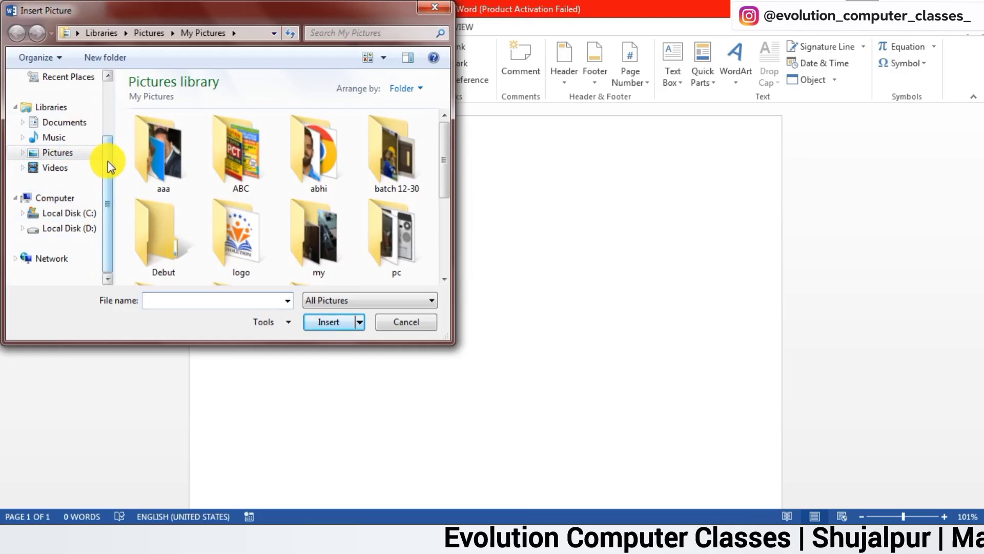
drag(107, 161, 106, 87)
scroll(81, 201, down, 1)
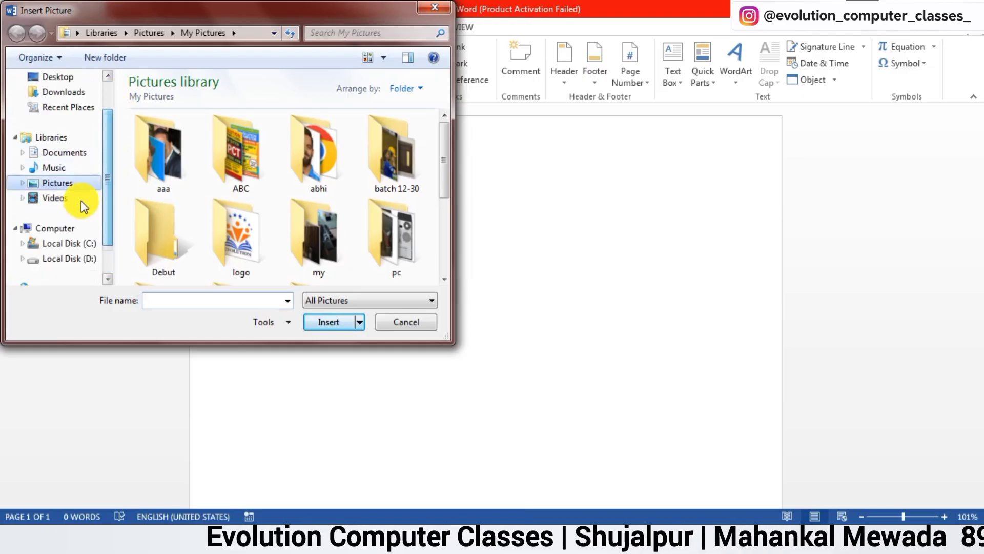
click(62, 152)
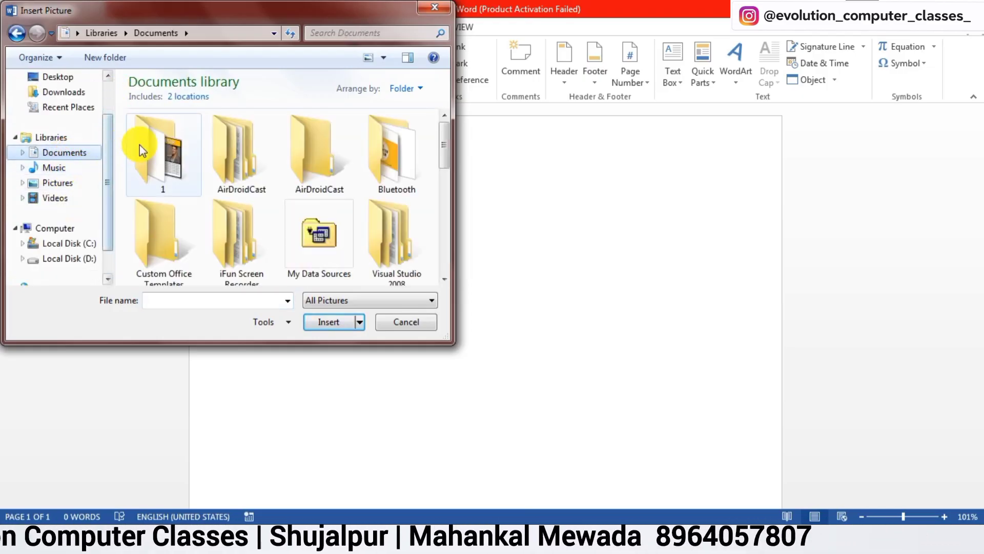
click(59, 183)
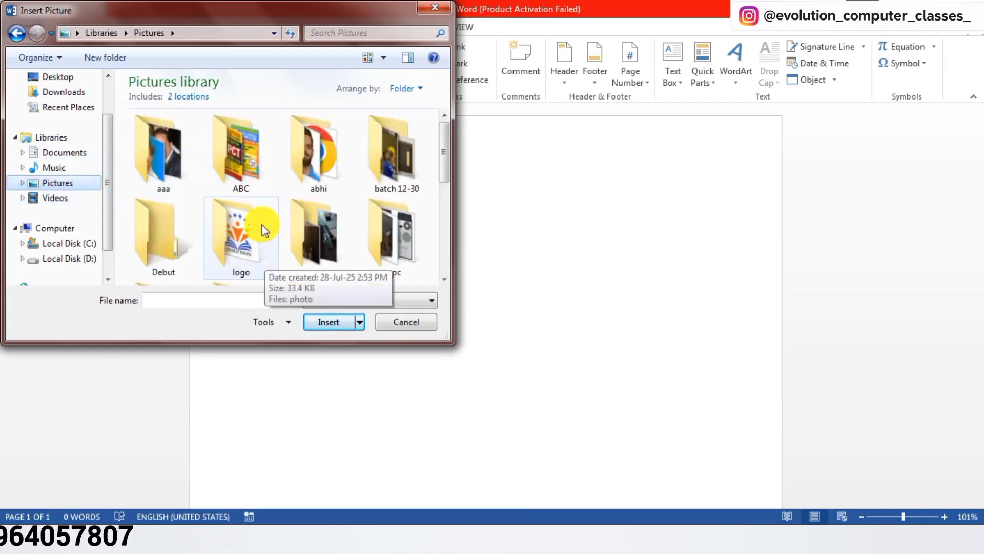
scroll(284, 203, down, 1)
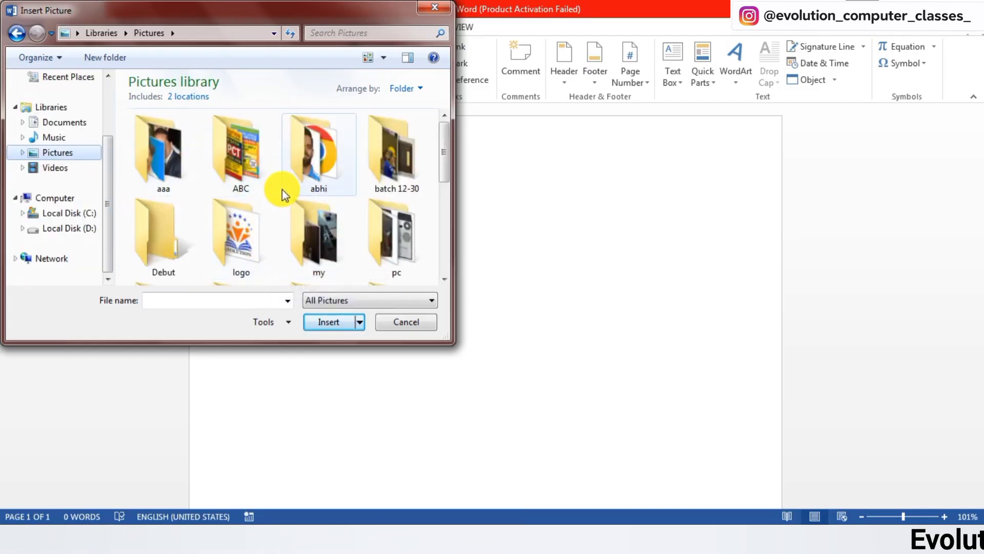
scroll(285, 198, down, 4)
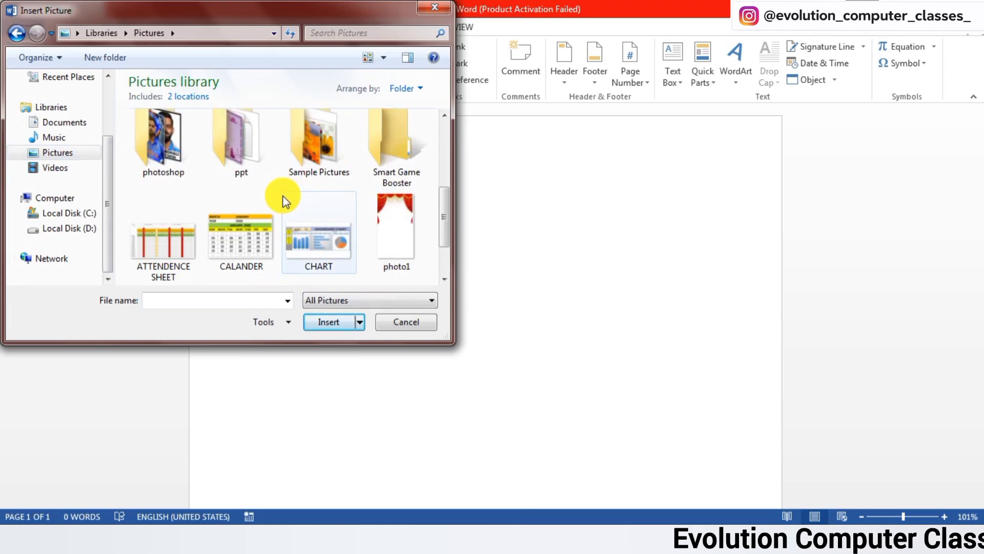
scroll(284, 196, up, 2)
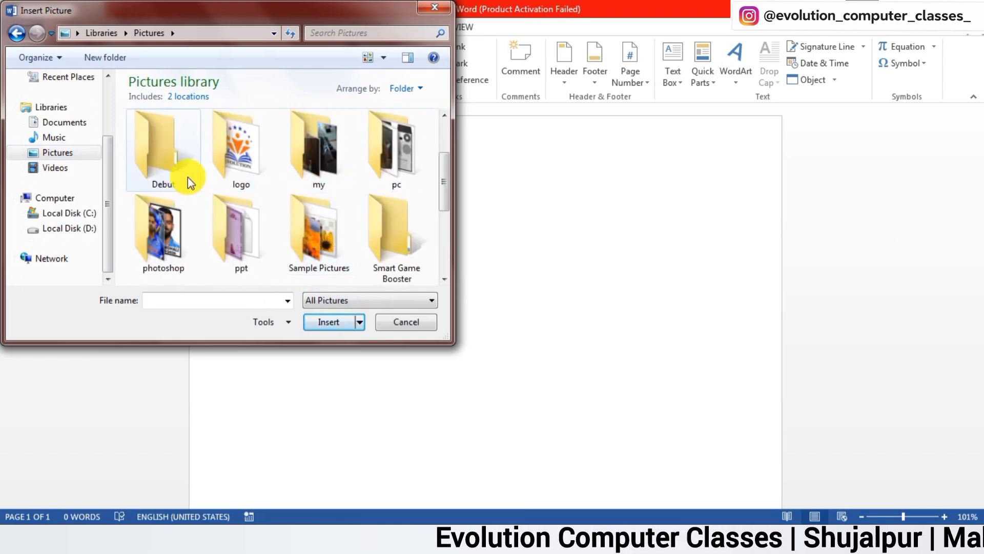
scroll(188, 177, up, 2)
double_click(175, 161)
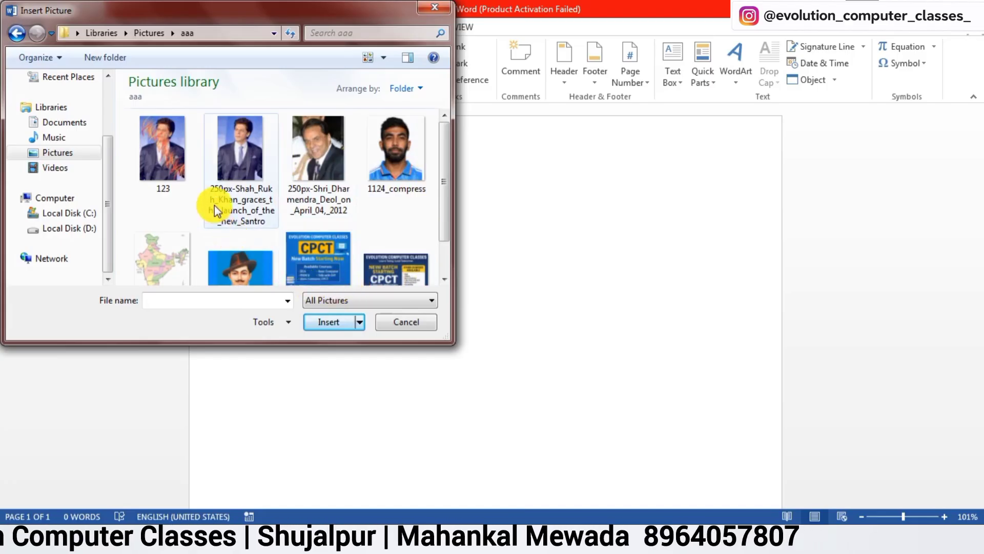
scroll(214, 204, down, 1)
click(251, 229)
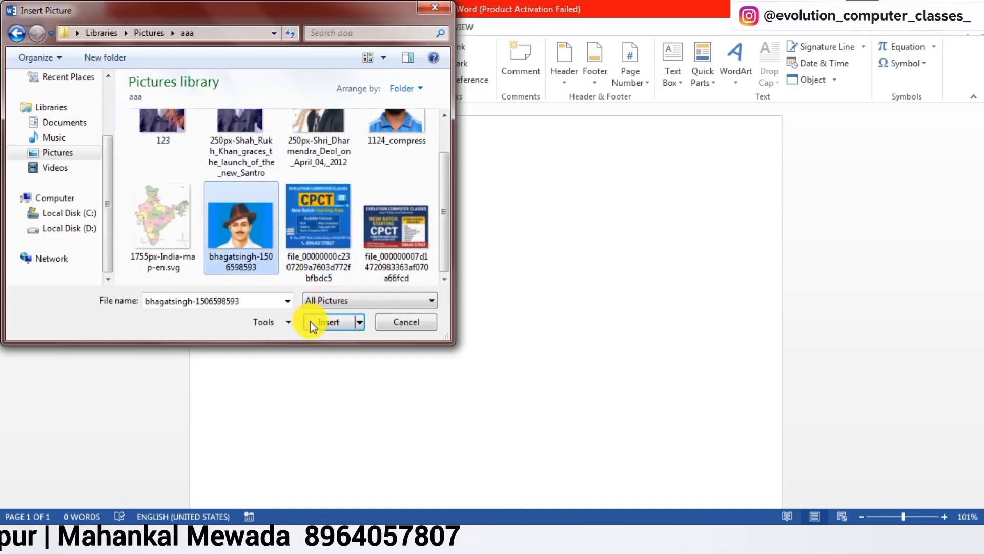
click(330, 322)
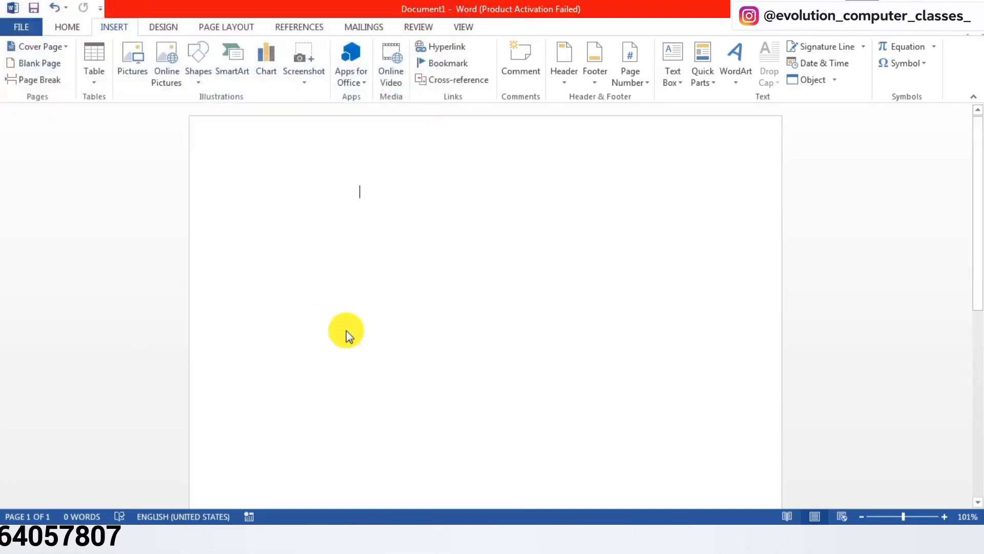
scroll(369, 356, down, 5)
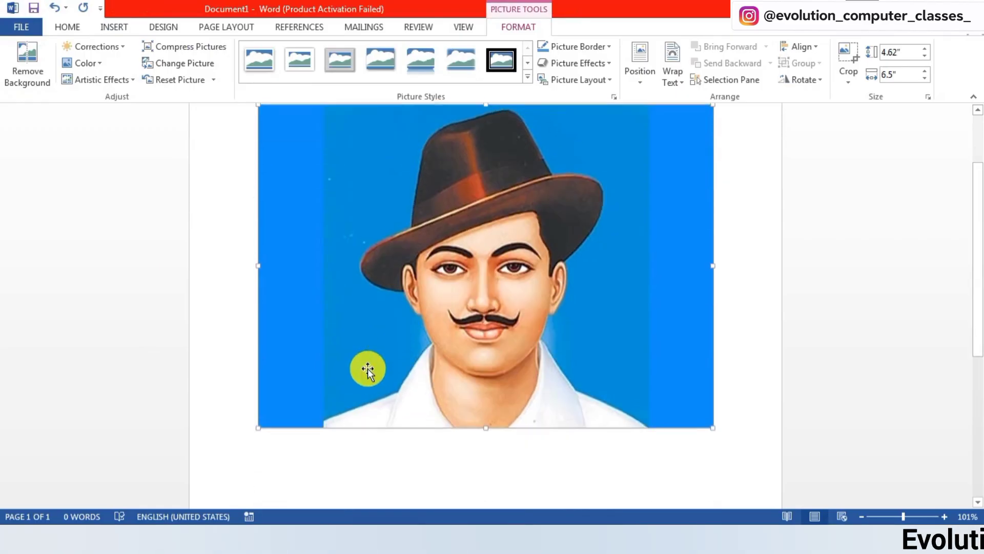
scroll(367, 370, down, 1)
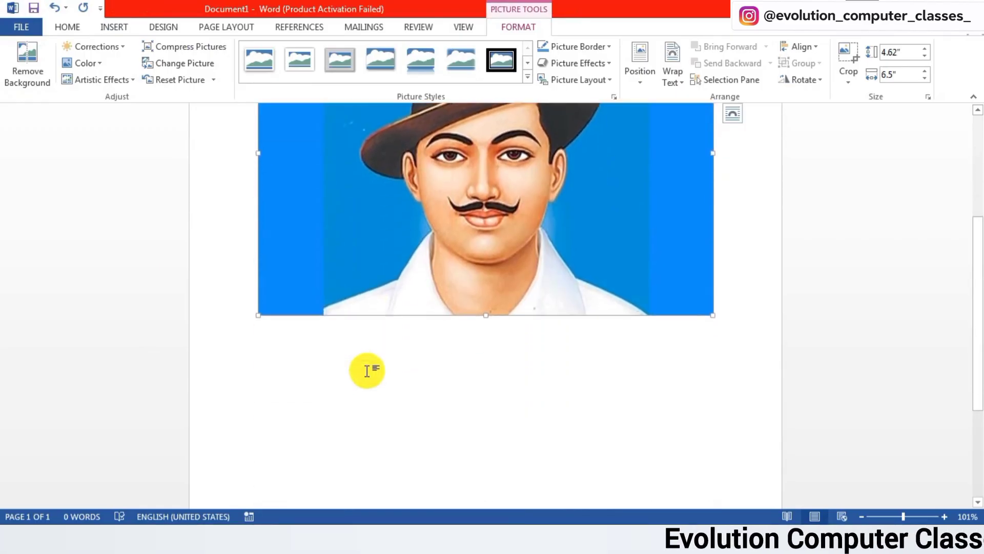
scroll(367, 370, up, 4)
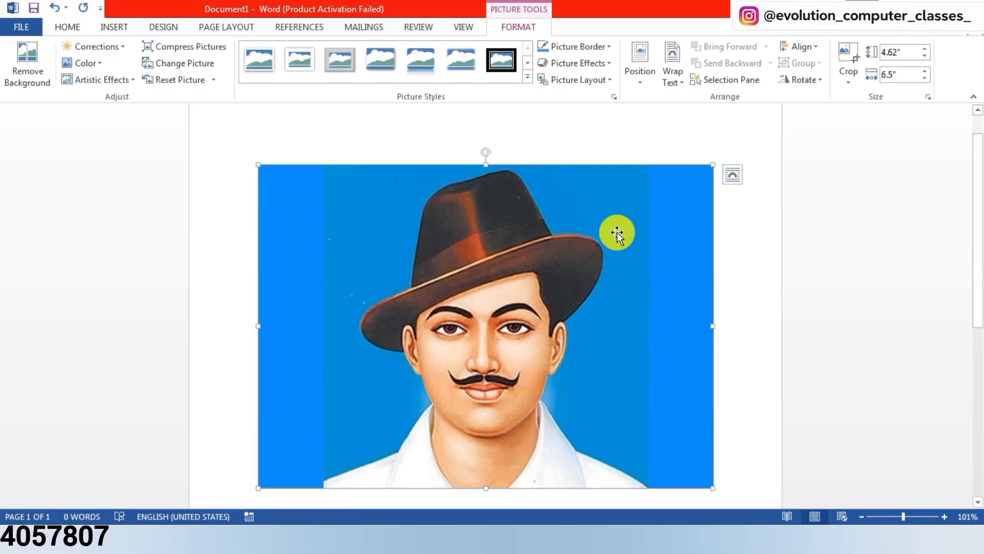
key(Delete)
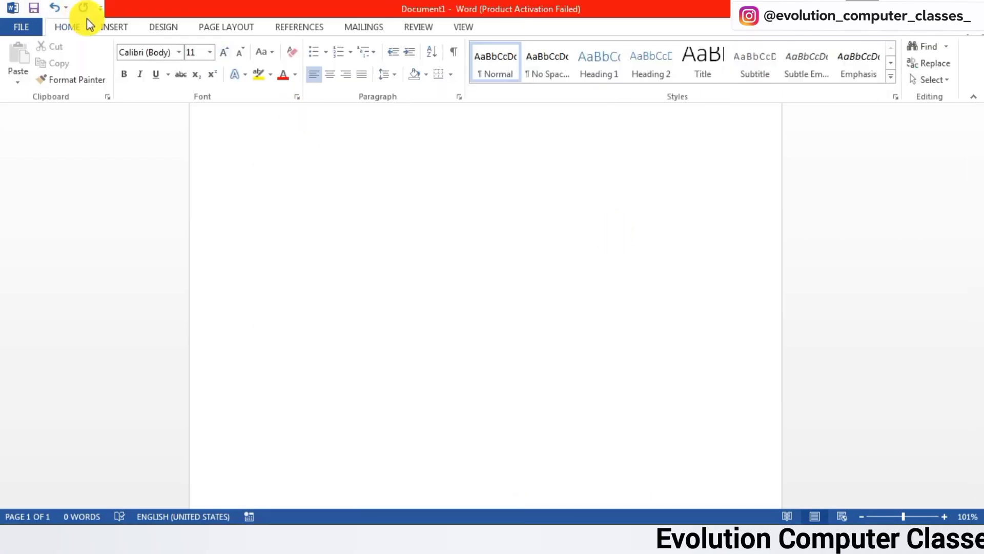
click(112, 28)
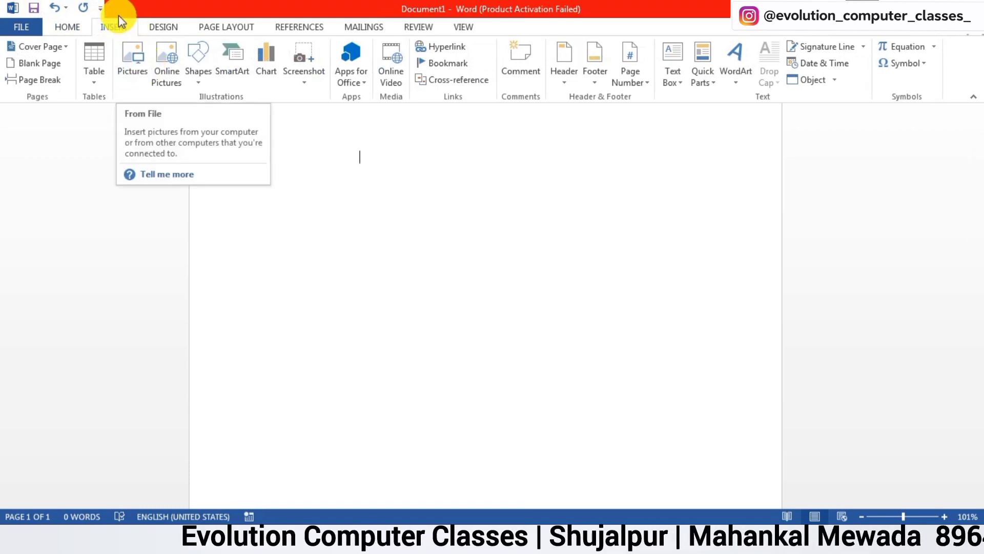
click(129, 60)
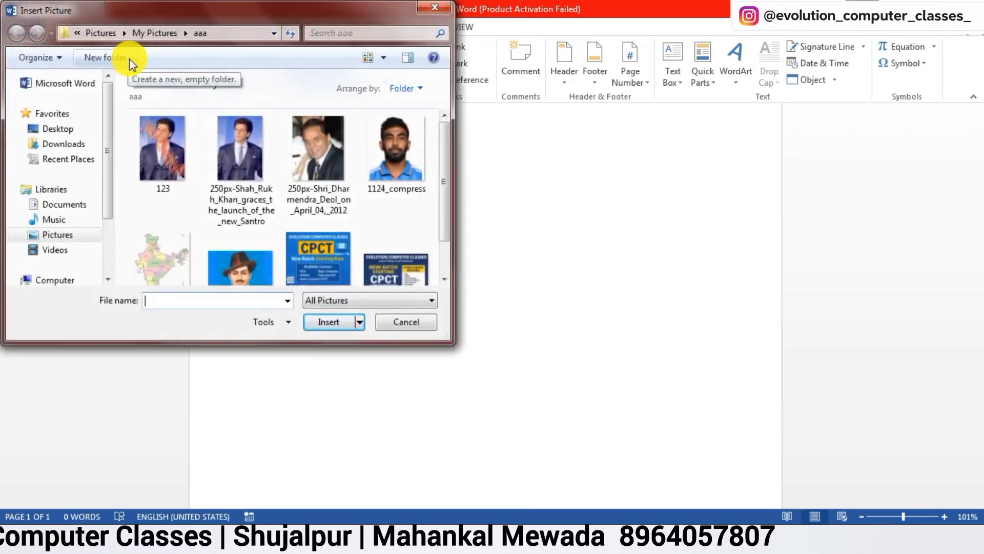
click(232, 259)
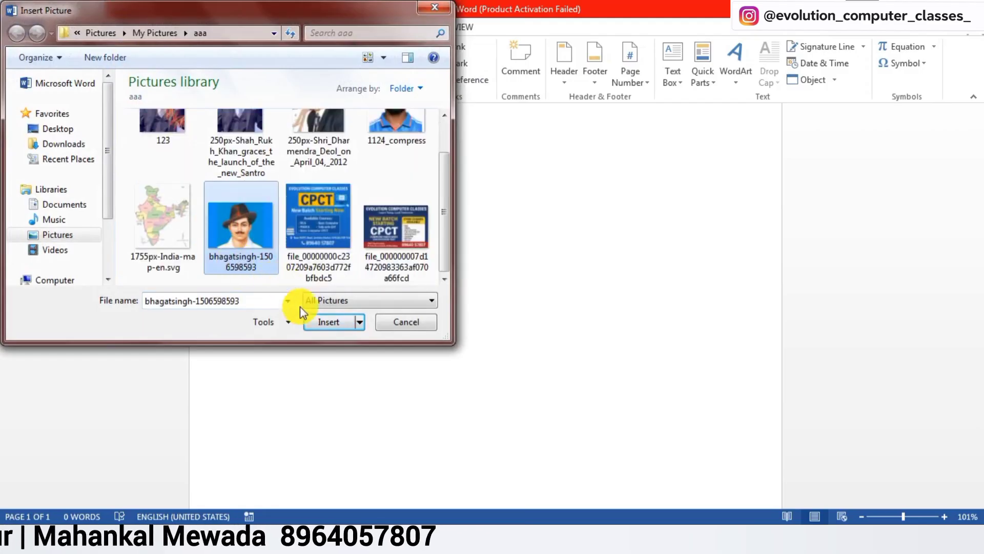
click(328, 322)
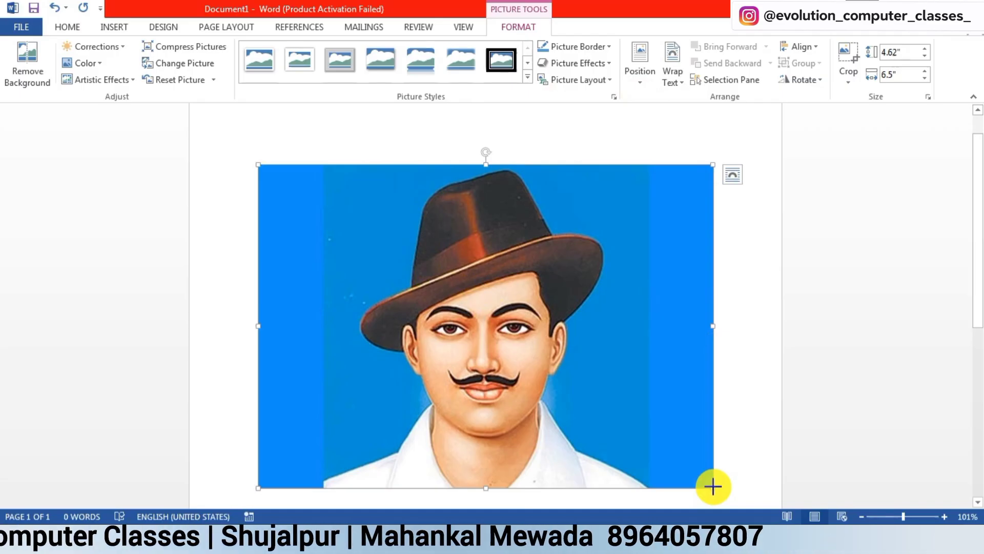
- Shrink the picture proportionally to about 2.29" high by 3.22" wide and try to move it toward the page's right side
drag(713, 486, 473, 310)
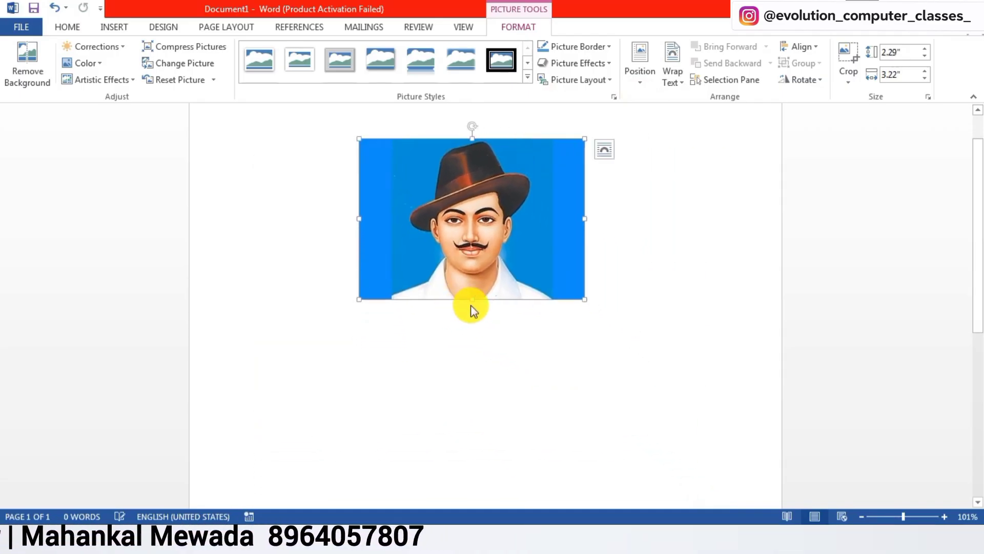
scroll(471, 308, up, 2)
drag(495, 274, 594, 259)
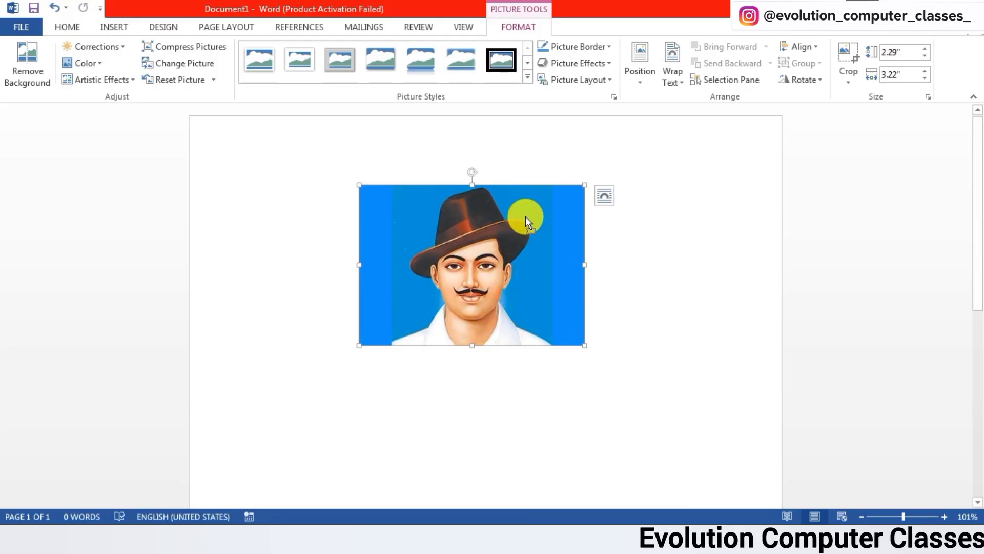
drag(525, 216, 580, 208)
drag(633, 240, 630, 248)
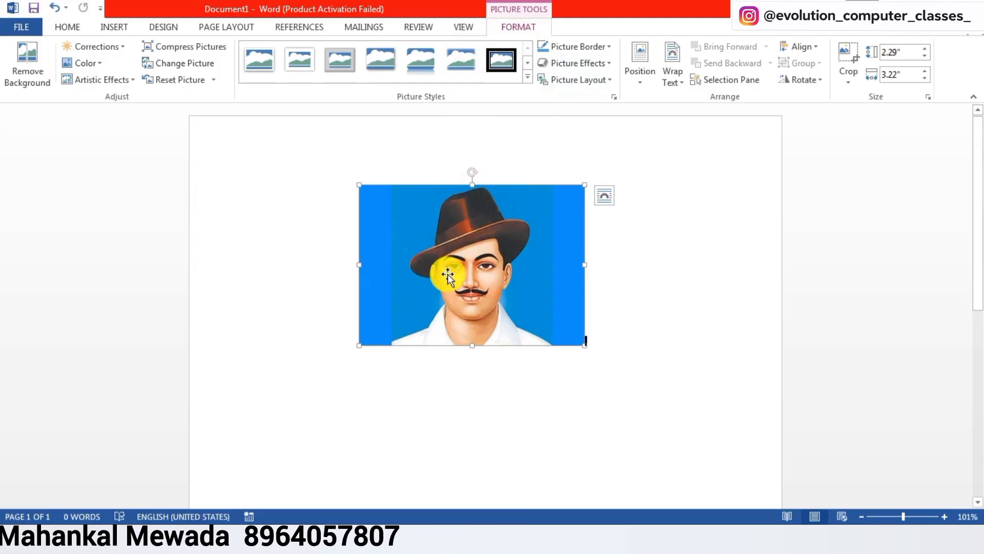
- Reselect the picture and position it in the top center of the page with square text wrapping
click(600, 345)
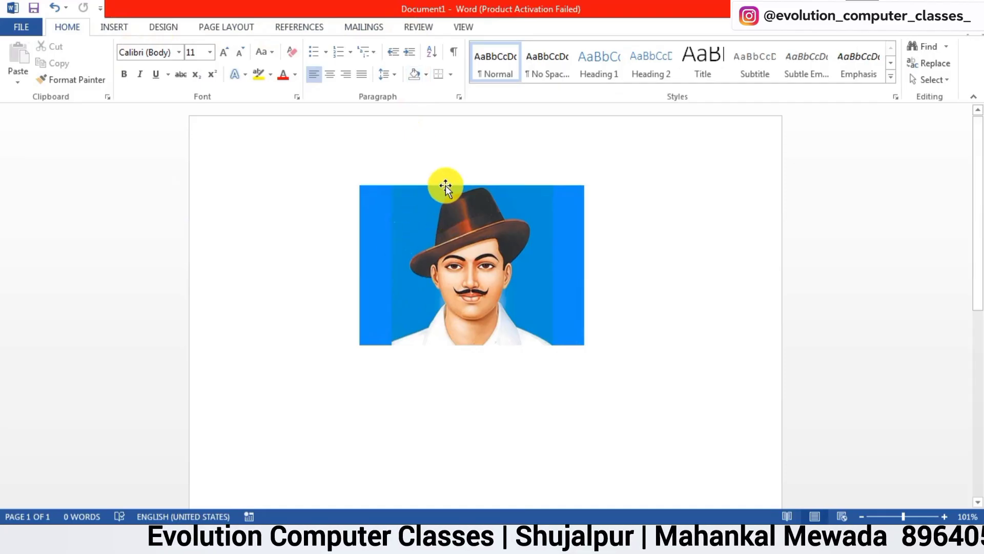
double_click(490, 227)
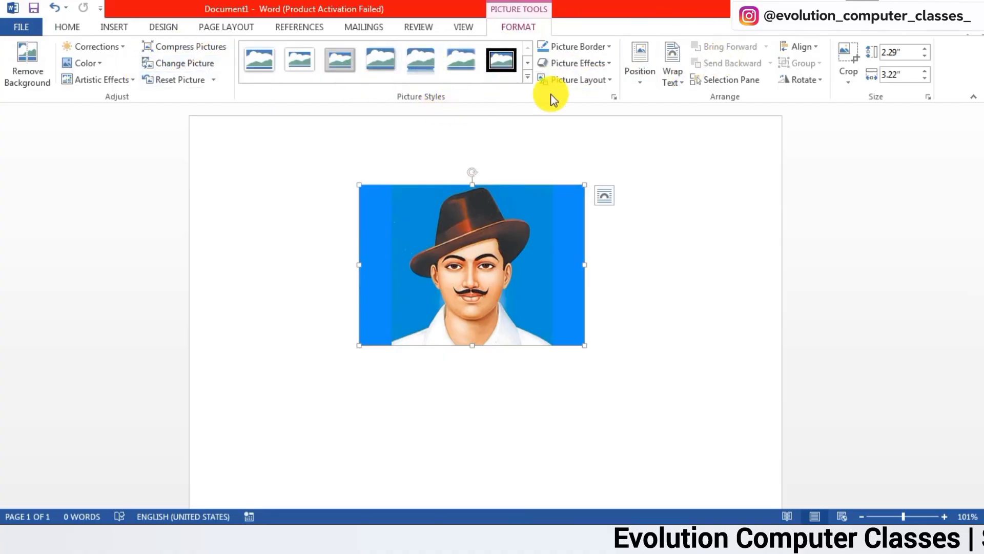
click(620, 332)
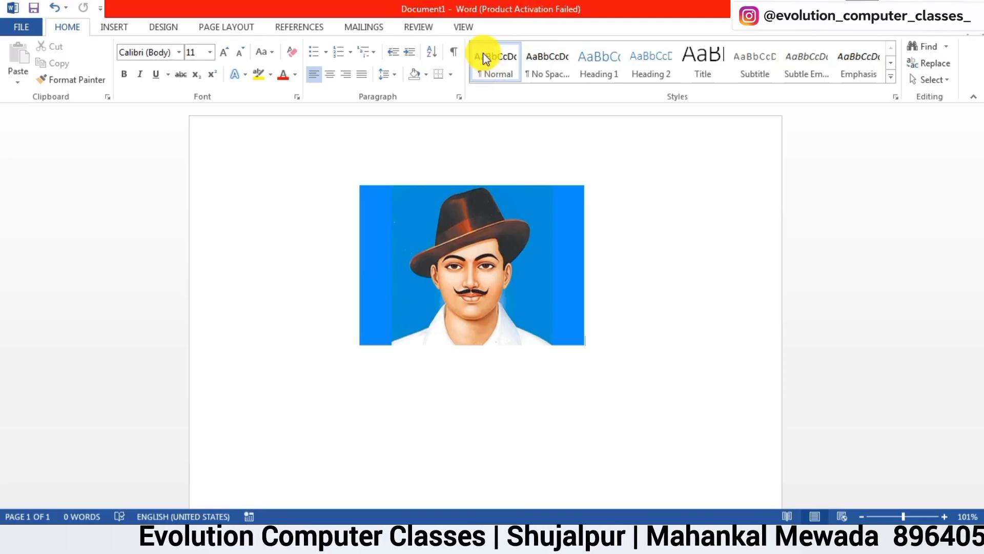
double_click(496, 235)
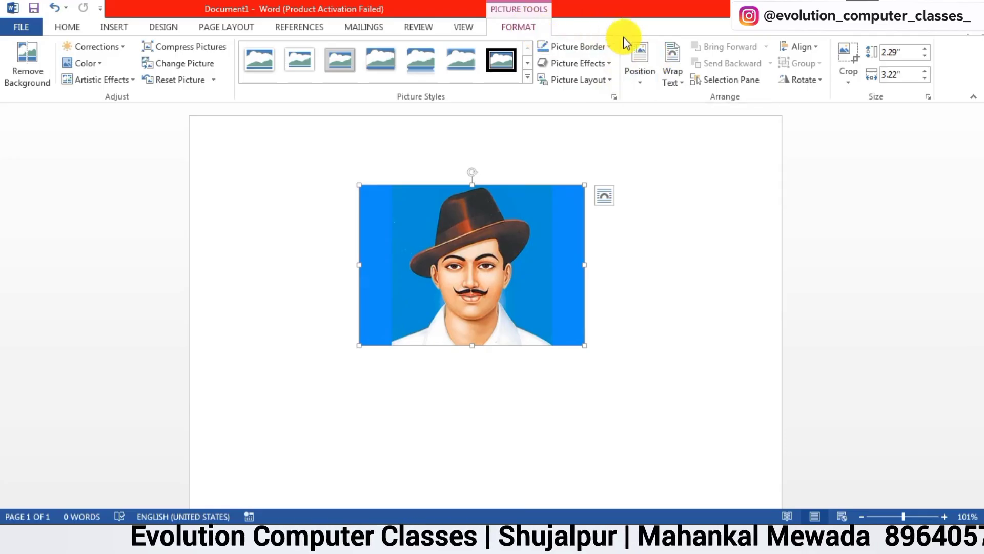
click(635, 73)
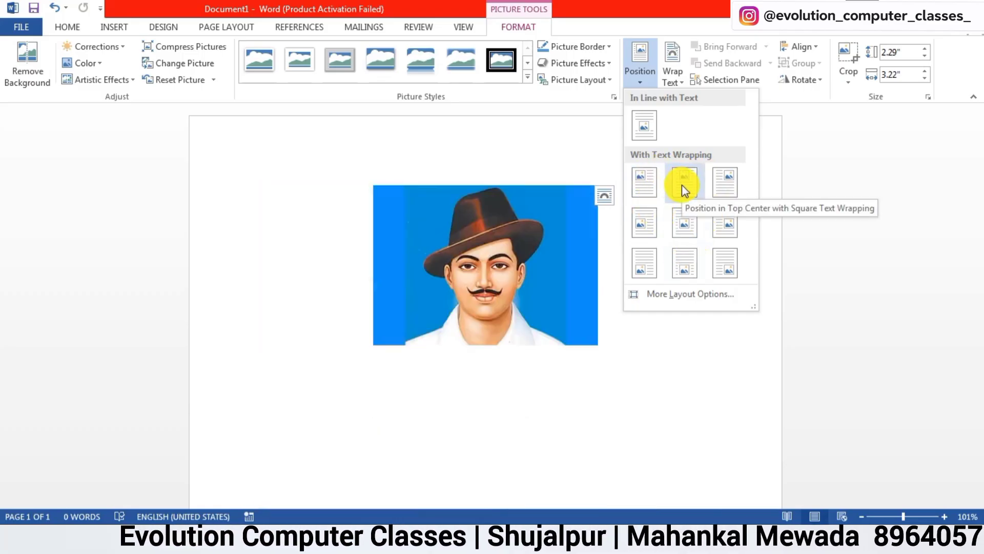
click(682, 185)
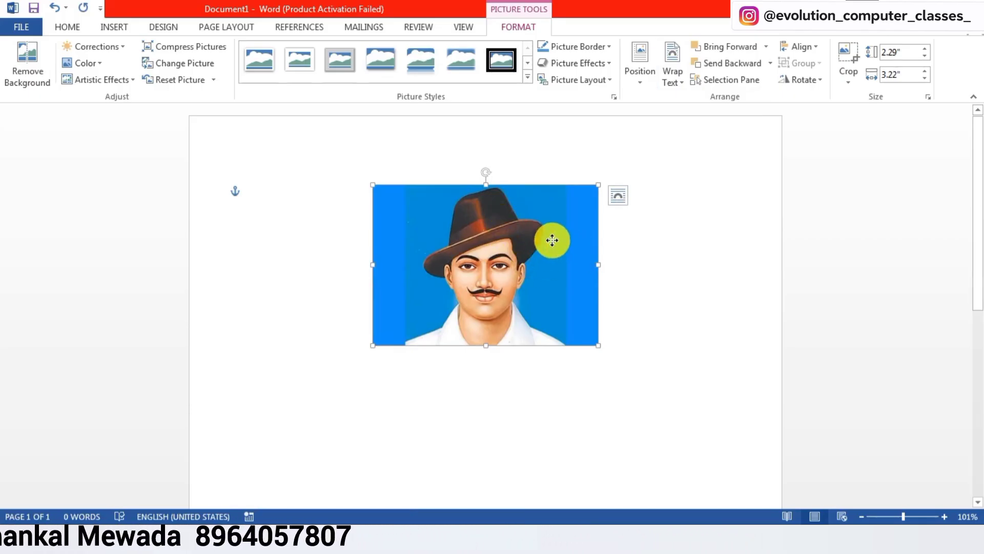
- Move the picture freely around the upper part of the page and enlarge it to about 3.6" high by 5.06" wide
drag(553, 240, 402, 218)
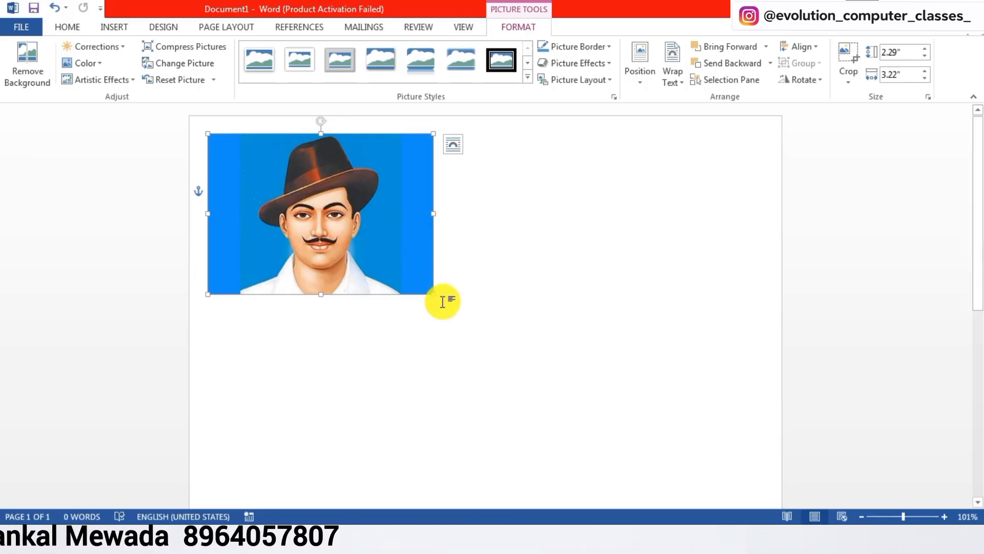
drag(433, 294, 502, 385)
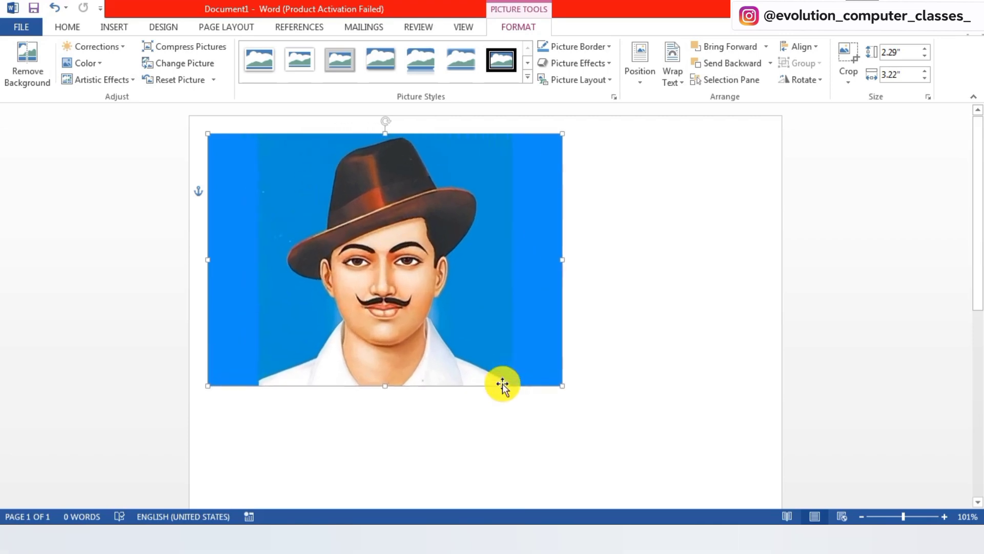
drag(477, 211, 546, 250)
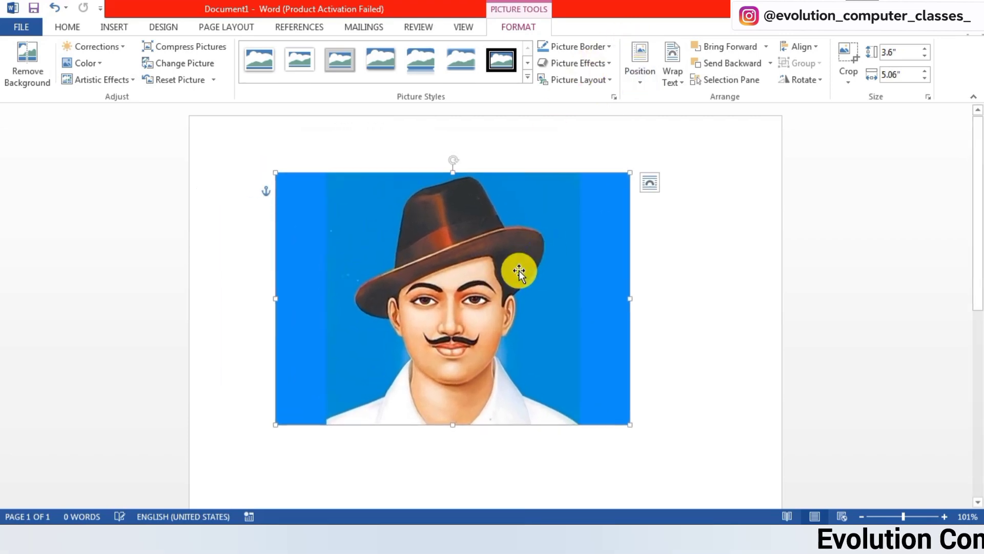
drag(501, 291, 517, 279)
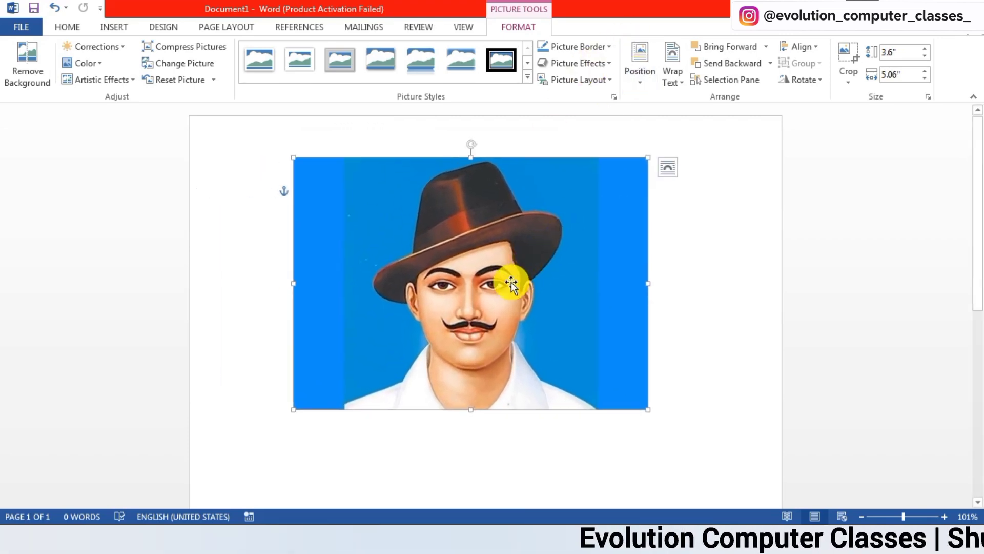
key(Delete)
click(118, 30)
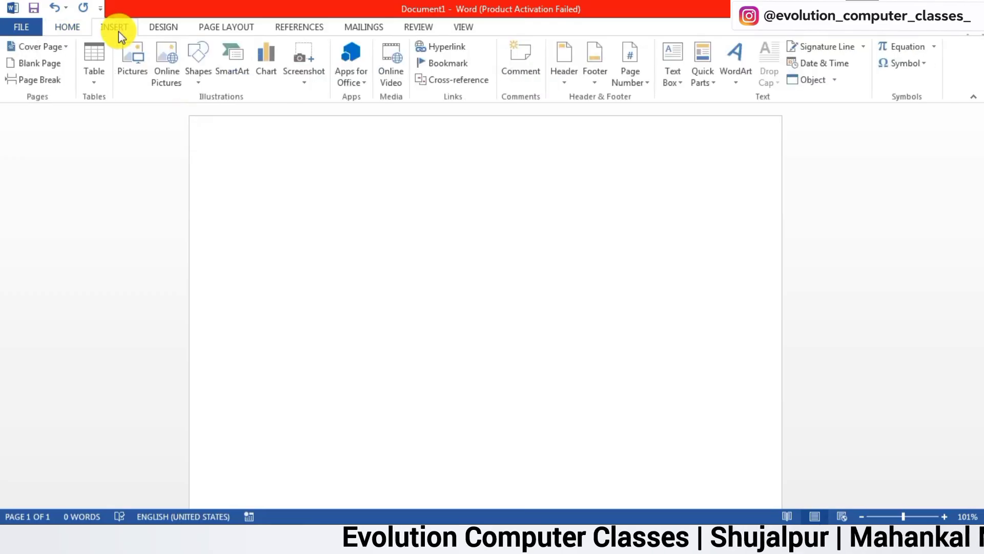
click(135, 71)
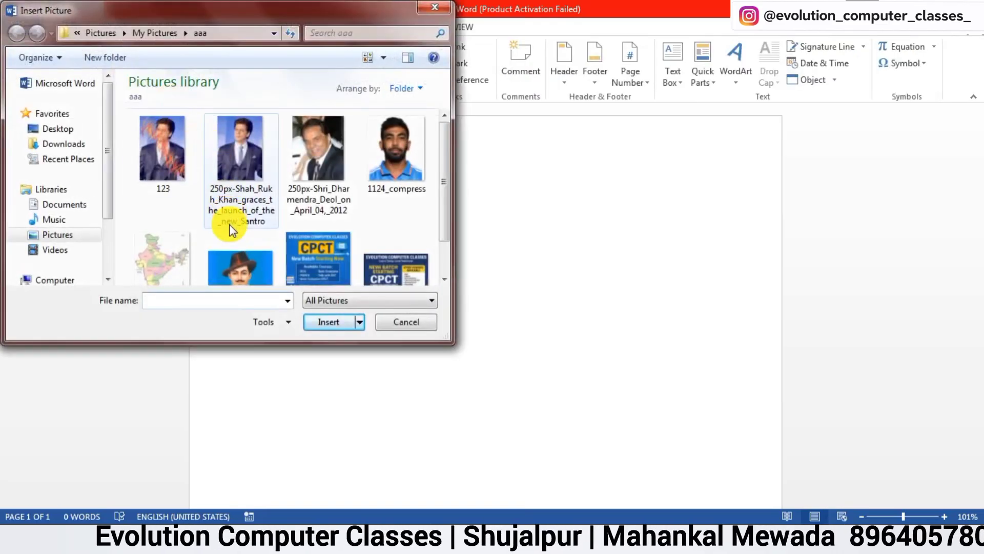
click(235, 246)
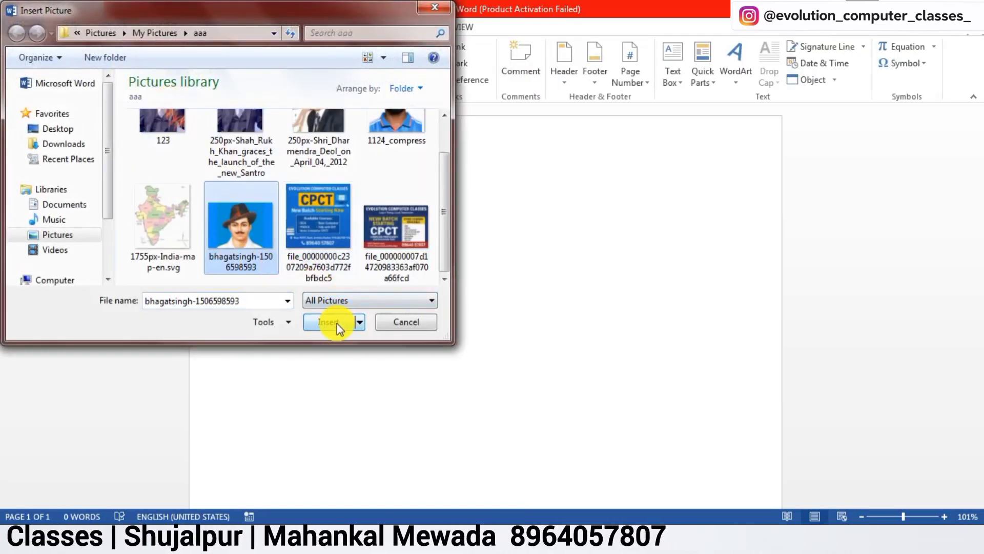
click(337, 324)
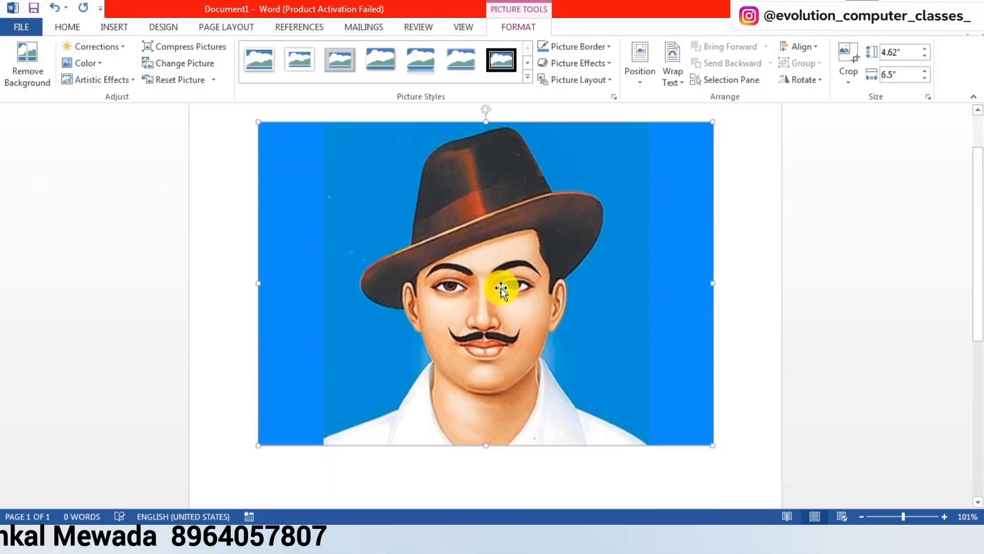
- Position the newly inserted picture at the top of the page with square text wrapping
scroll(495, 282, down, 1)
scroll(521, 268, up, 2)
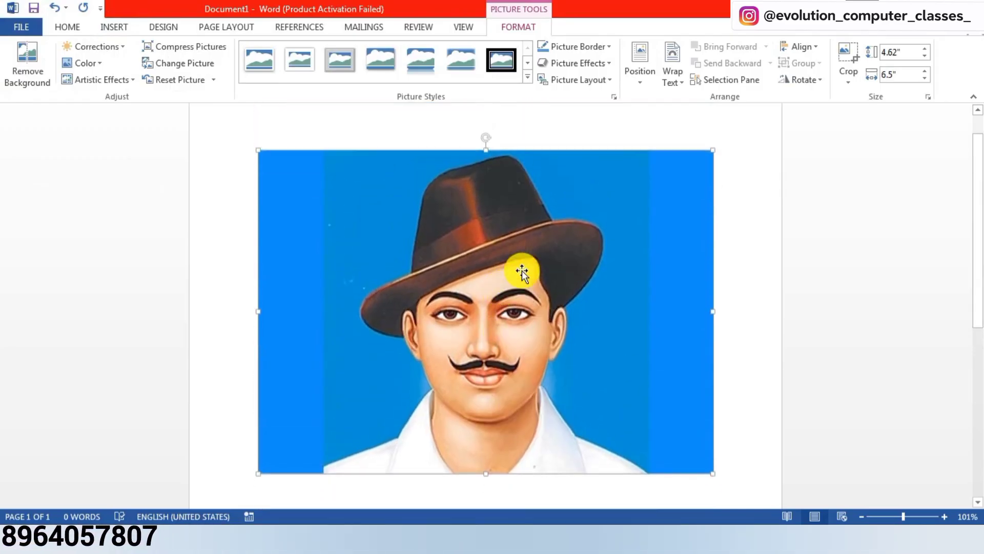
click(647, 78)
click(638, 181)
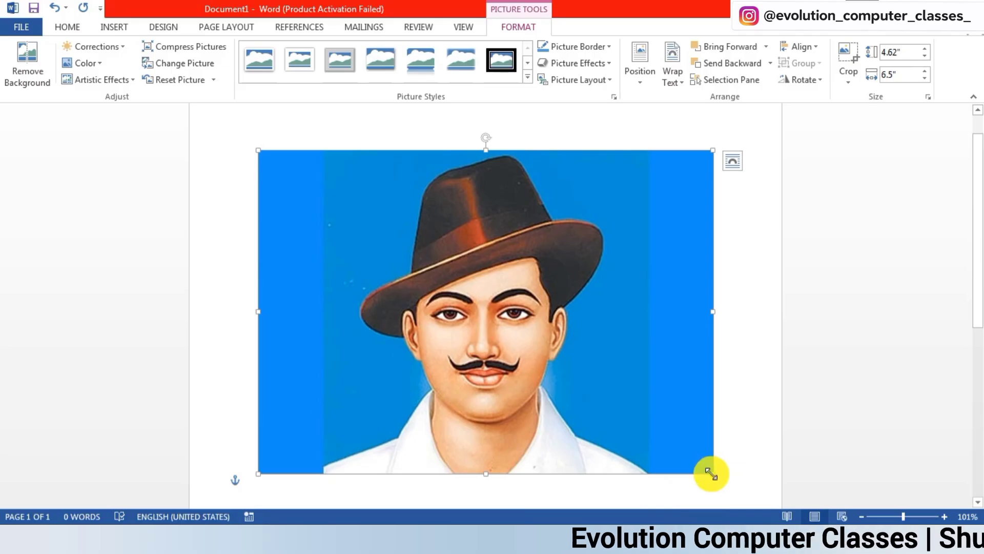
- Move the picture to the page's upper-left area and resize it to about 4.6 inches high by 6.47 inches wide
drag(711, 474, 515, 333)
drag(349, 284, 382, 222)
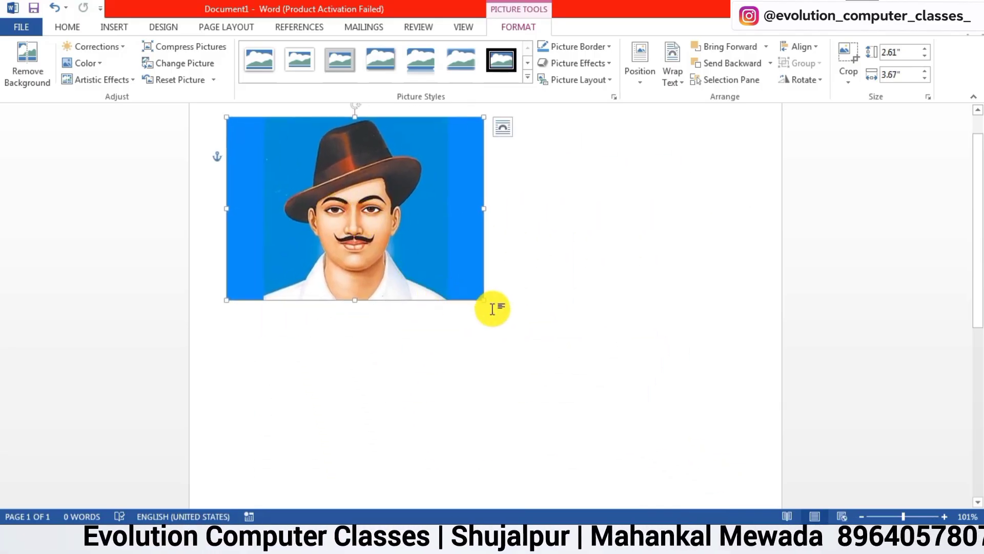
drag(483, 297, 687, 441)
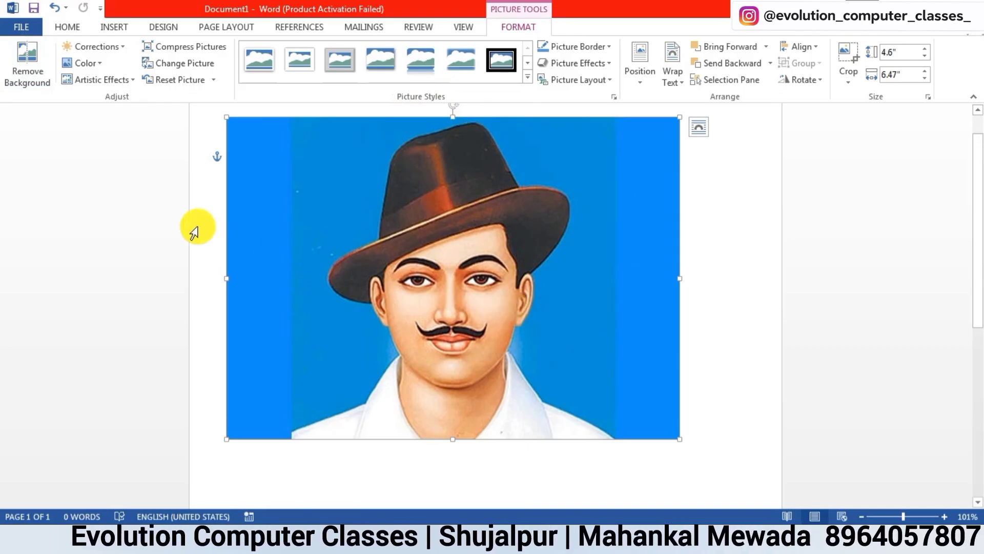
- Start removing the picture's background and extend the selection frame to the picture's lower and upper edges
click(29, 76)
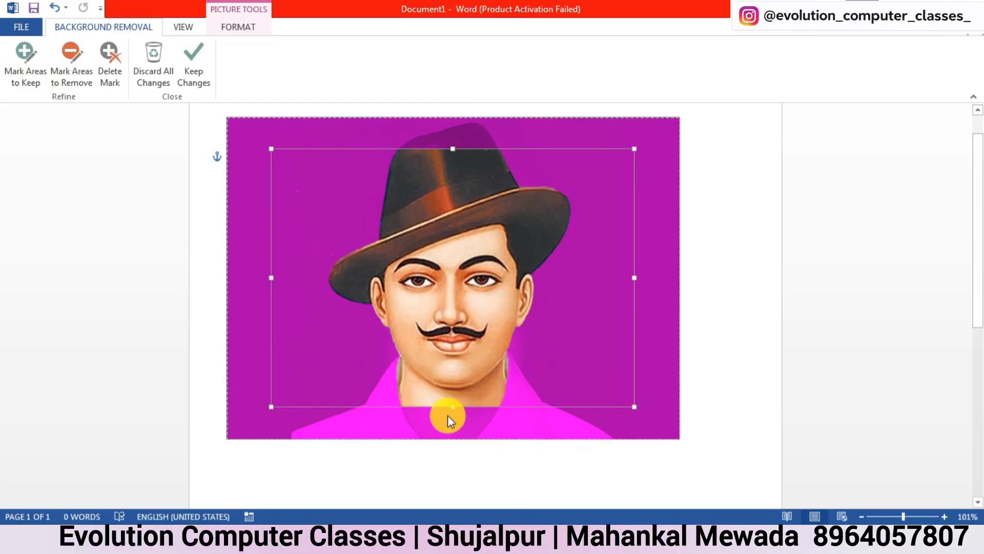
drag(452, 405, 455, 438)
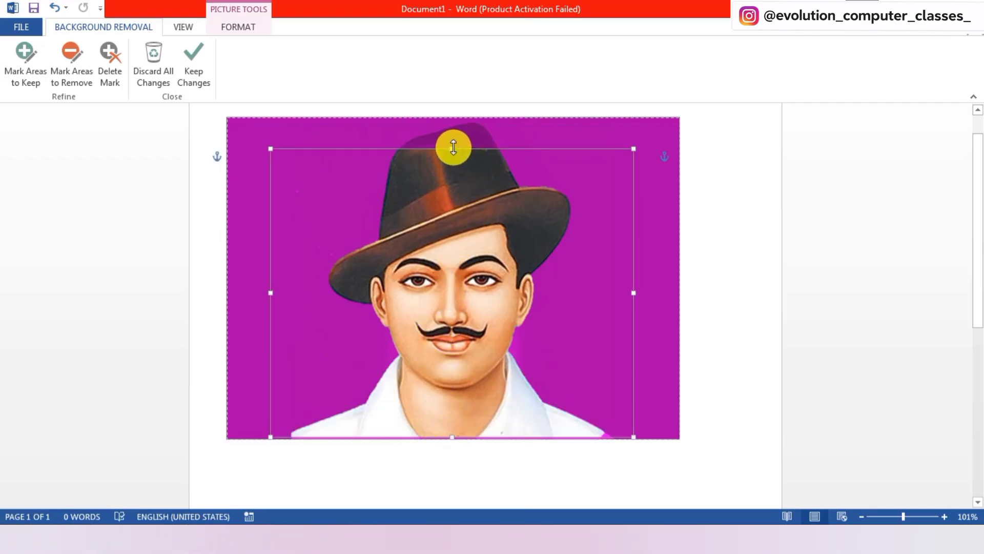
drag(453, 146, 462, 118)
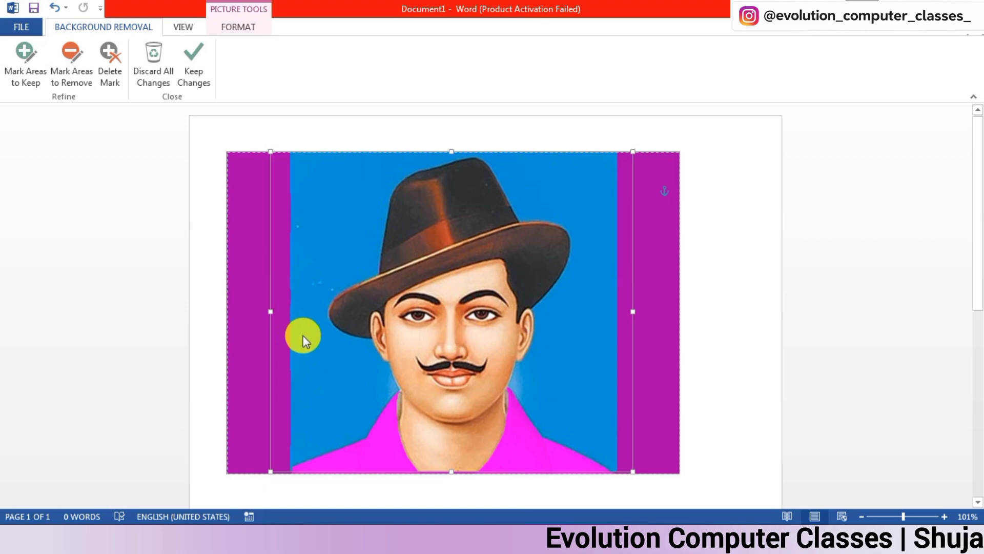
scroll(303, 335, down, 1)
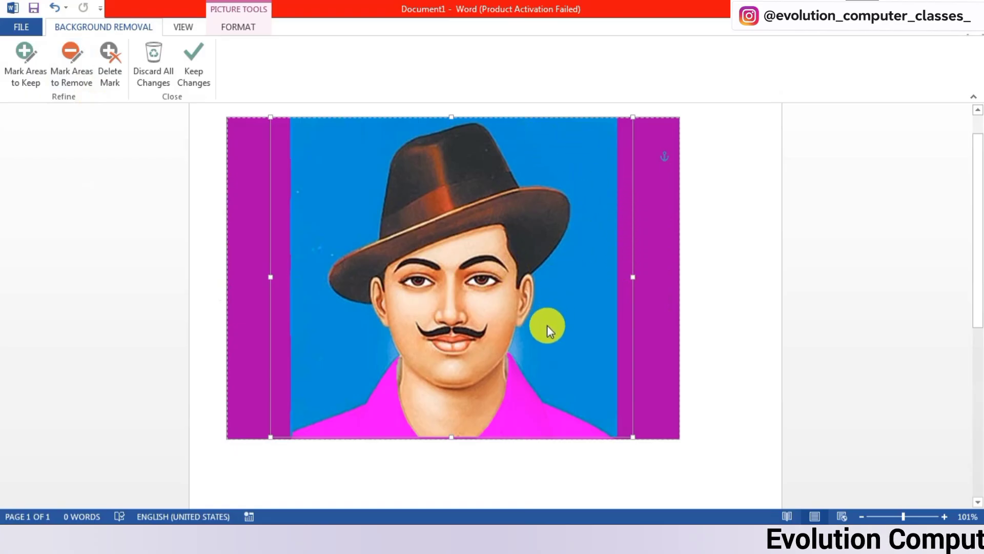
- Mark the blue background areas around the hat and to the right of the face for removal
click(83, 69)
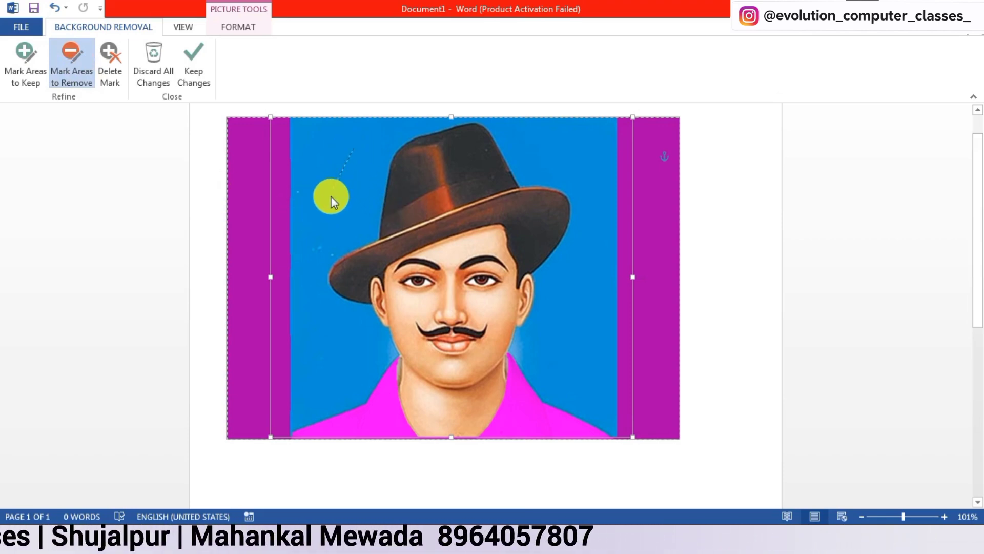
drag(324, 219, 322, 224)
mouse_move(316, 160)
mouse_down()
mouse_move(295, 339)
mouse_move(306, 349)
mouse_up()
mouse_move(318, 133)
mouse_down()
mouse_move(418, 154)
mouse_move(429, 134)
mouse_move(425, 175)
mouse_move(426, 160)
mouse_up()
mouse_move(511, 181)
mouse_down()
mouse_move(527, 187)
mouse_move(573, 261)
mouse_up()
click(600, 218)
click(578, 175)
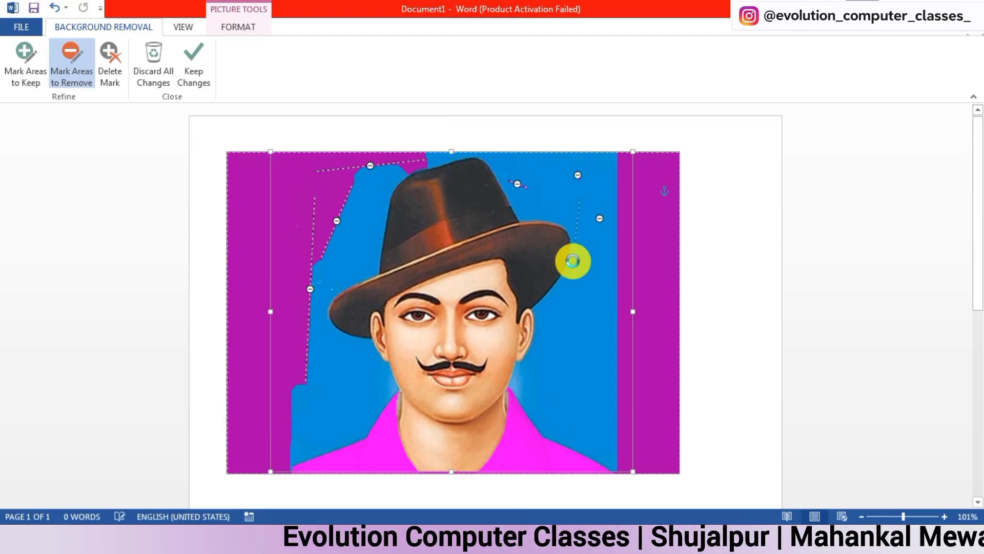
drag(549, 189, 579, 220)
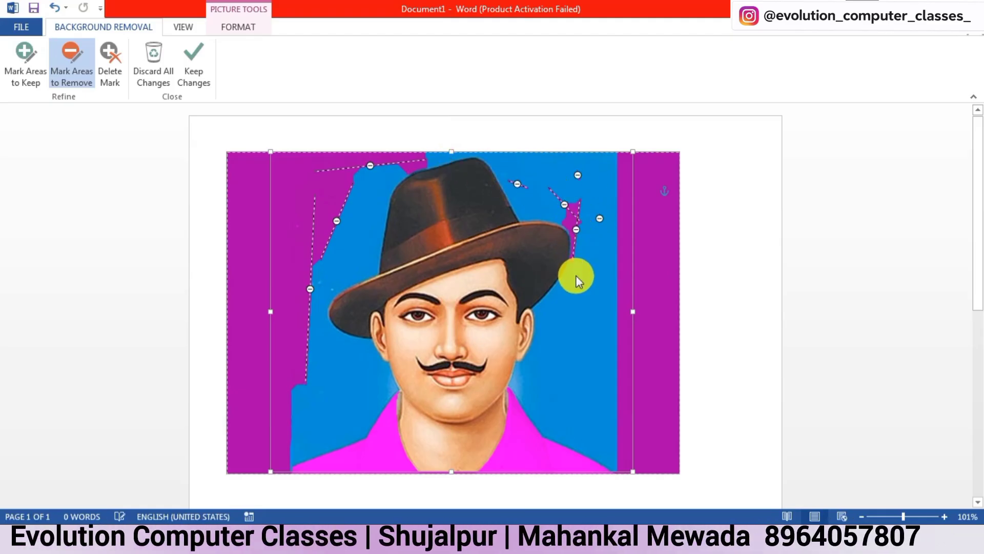
mouse_move(576, 276)
mouse_down()
mouse_move(558, 316)
mouse_move(559, 384)
mouse_up()
click(542, 366)
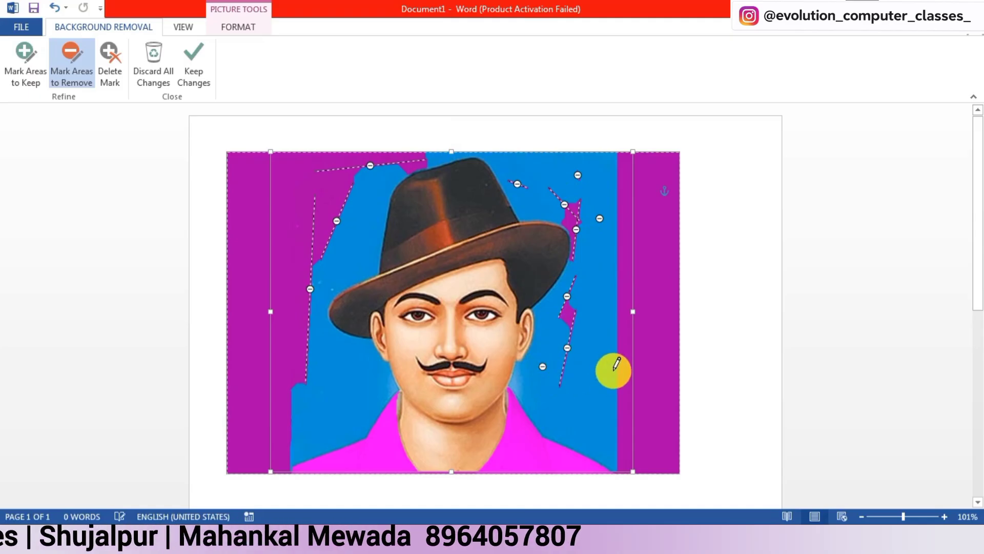
- Mark the remaining blue patches beside the hat, face and shoulders for removal until no background is left
drag(376, 210, 329, 299)
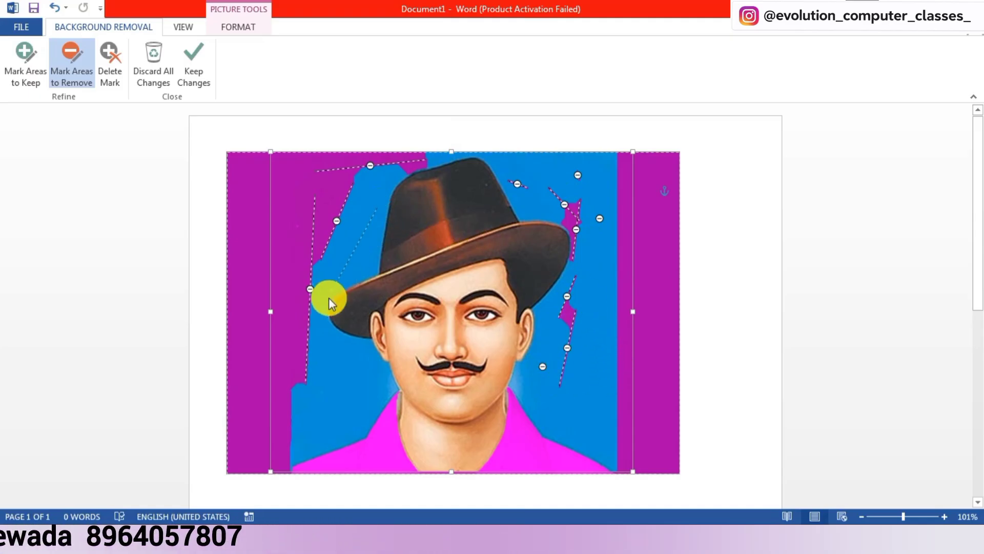
drag(502, 163, 618, 208)
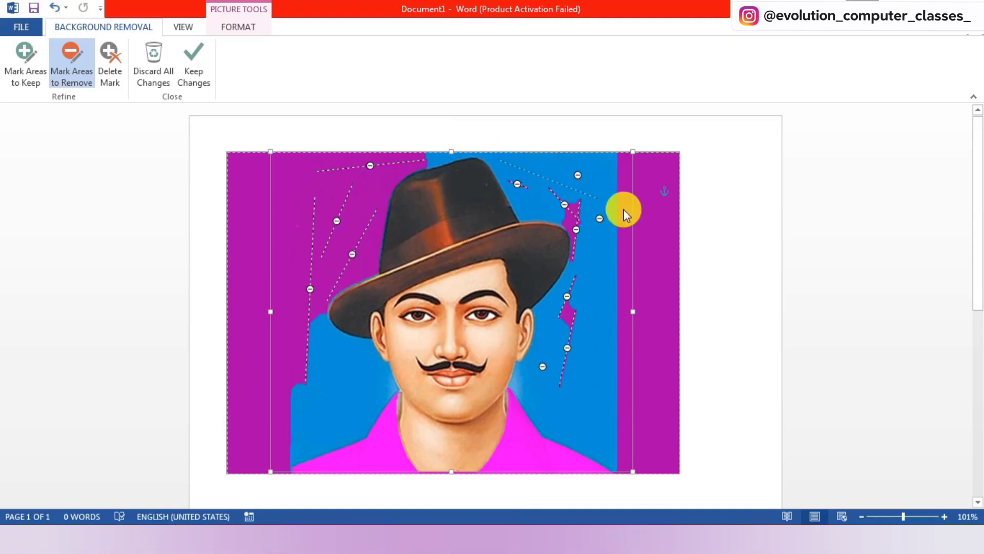
click(440, 159)
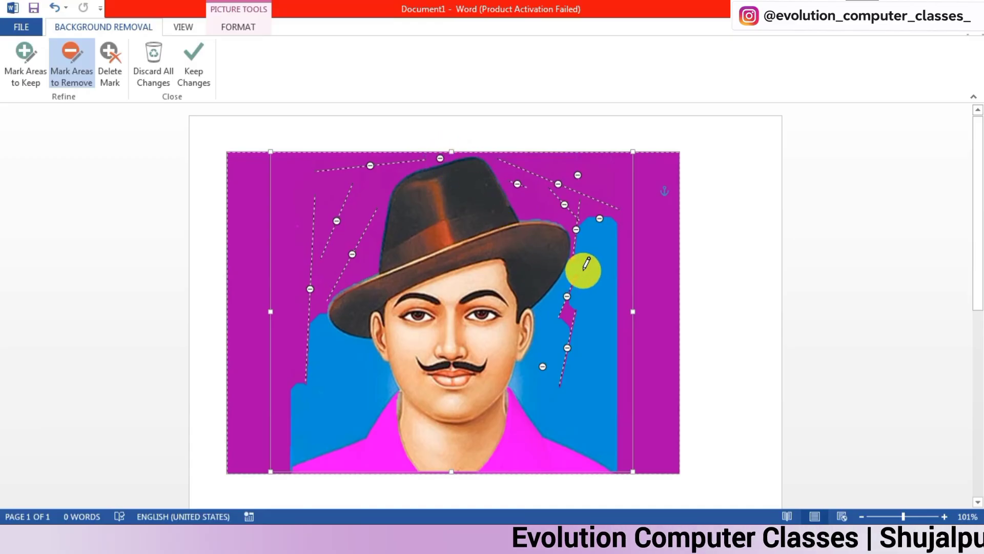
mouse_move(567, 303)
mouse_down()
mouse_move(603, 237)
mouse_move(572, 418)
mouse_move(598, 427)
mouse_up()
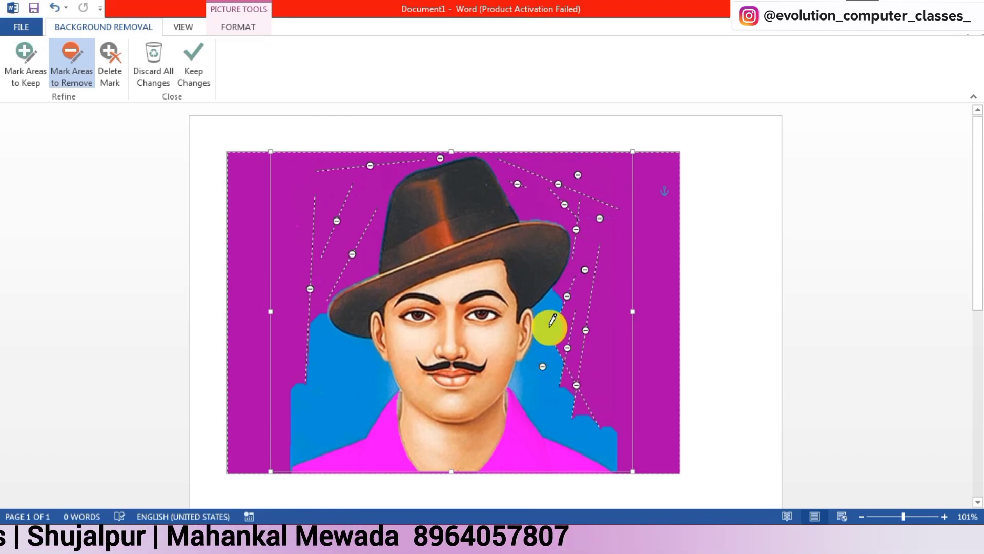
drag(541, 312, 551, 421)
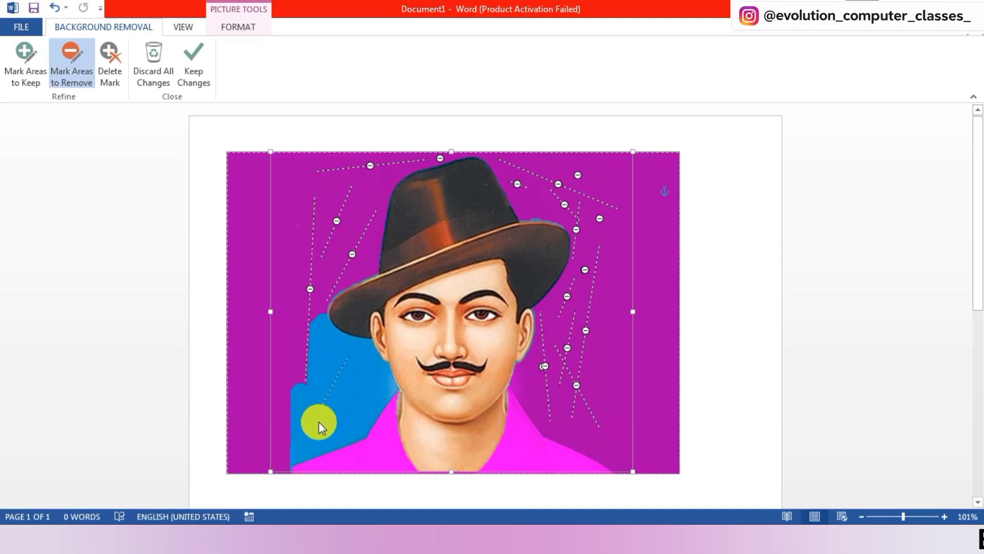
drag(286, 424, 290, 425)
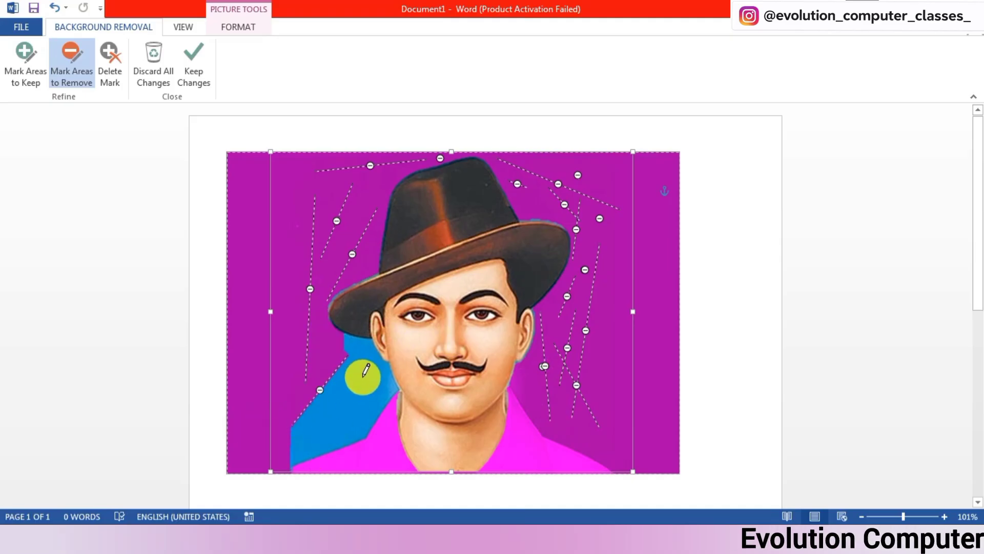
drag(360, 401, 336, 441)
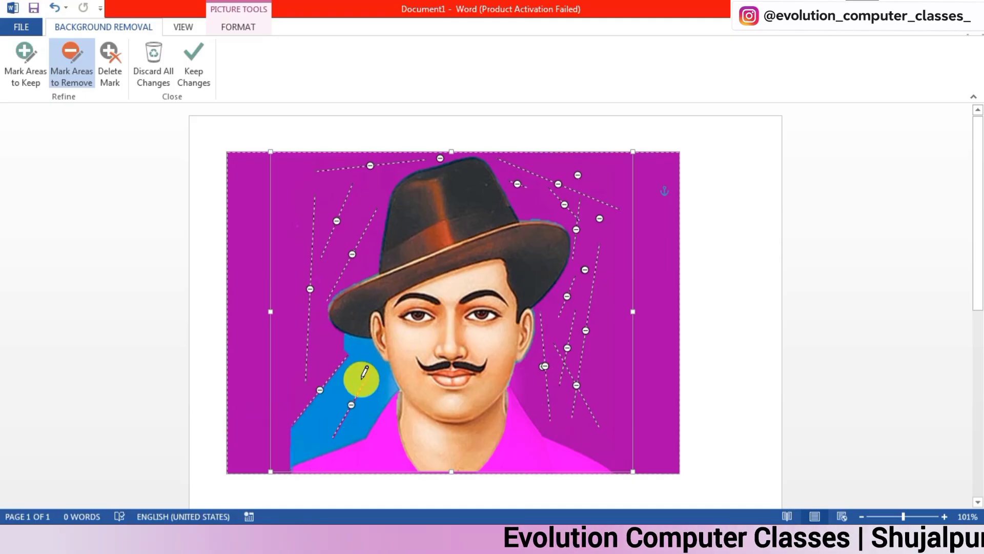
drag(371, 413, 370, 412)
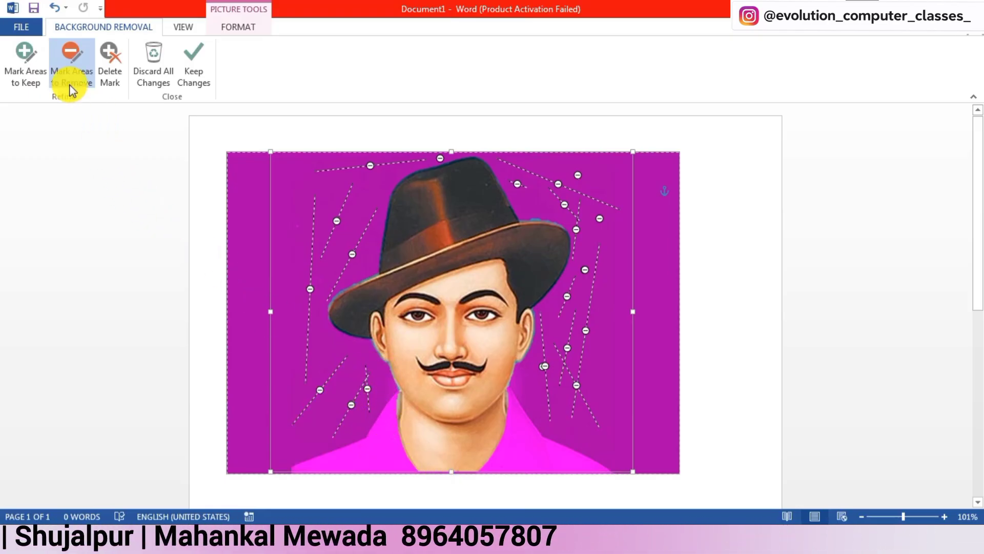
- Mark the white shirt as an area to keep and keep the background removal changes
click(26, 64)
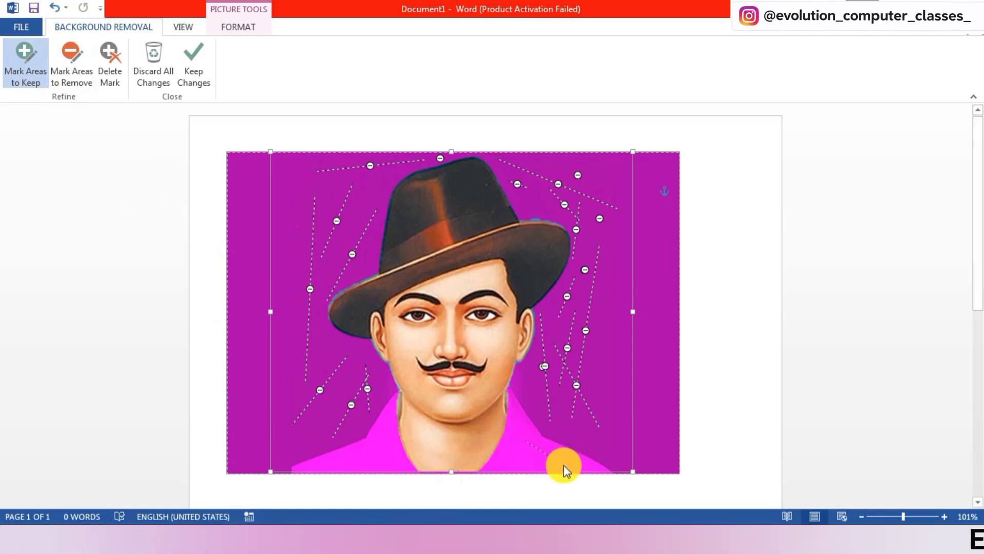
drag(564, 465, 561, 464)
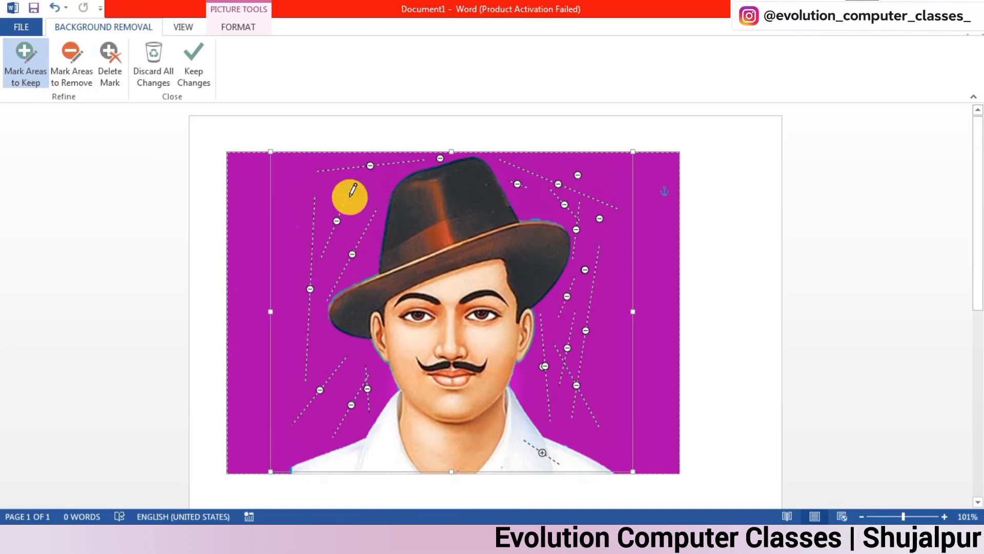
click(200, 72)
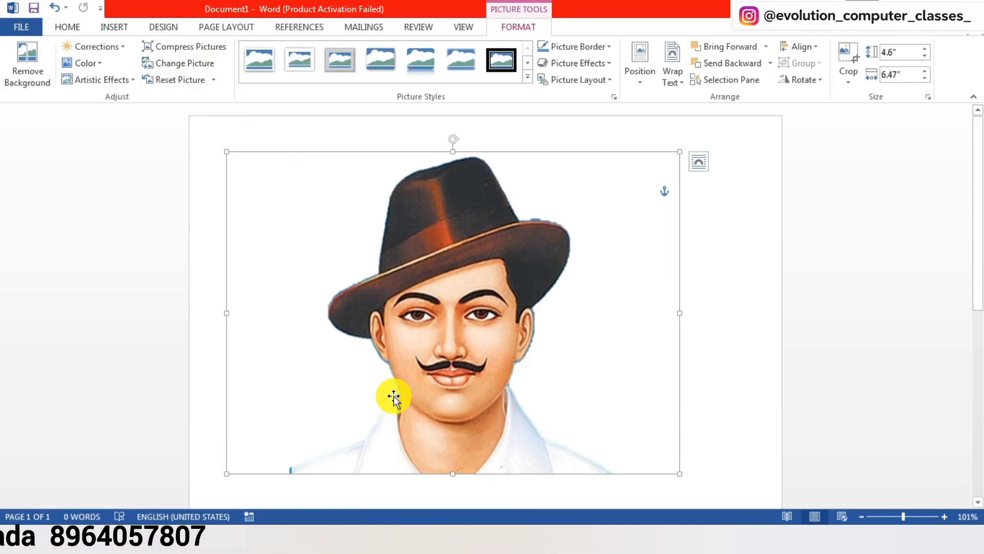
click(114, 51)
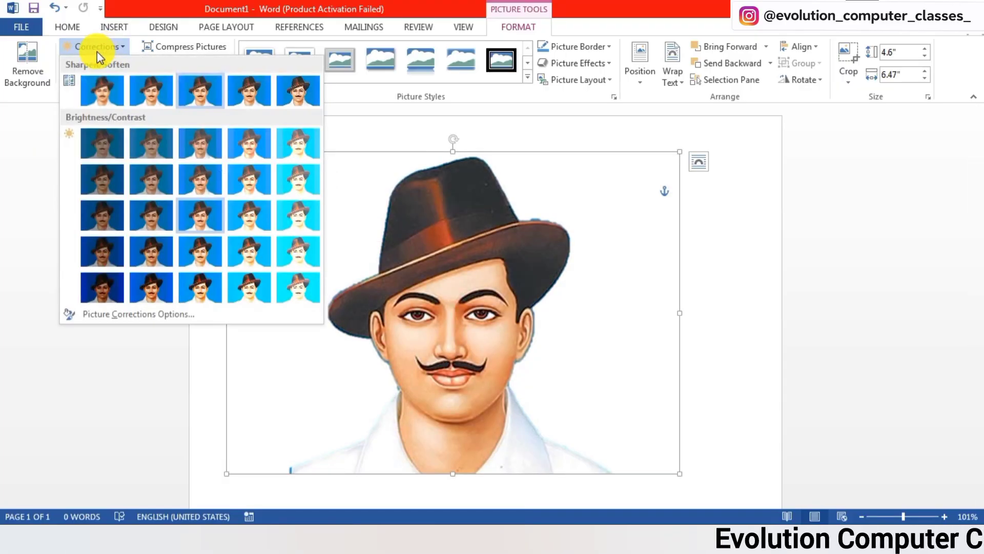
click(97, 51)
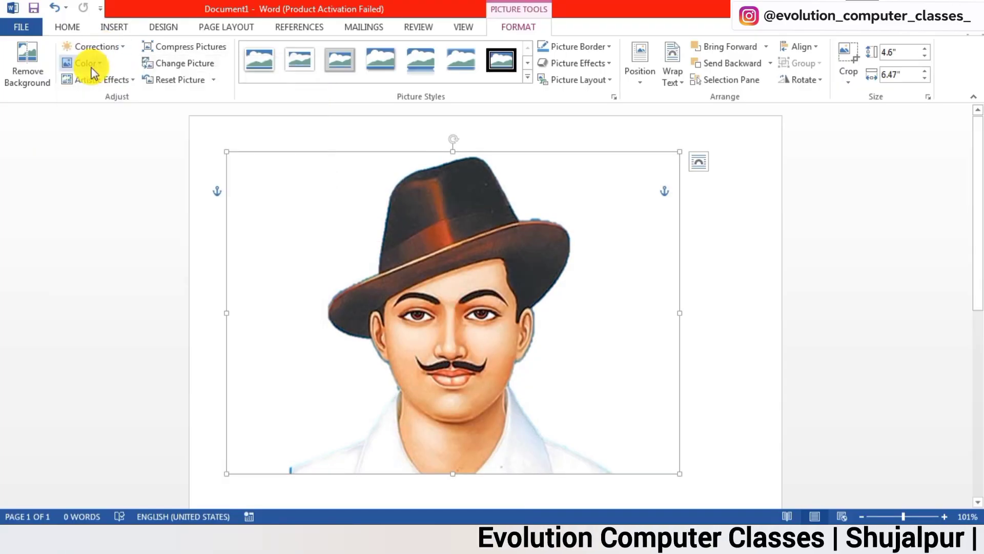
click(87, 64)
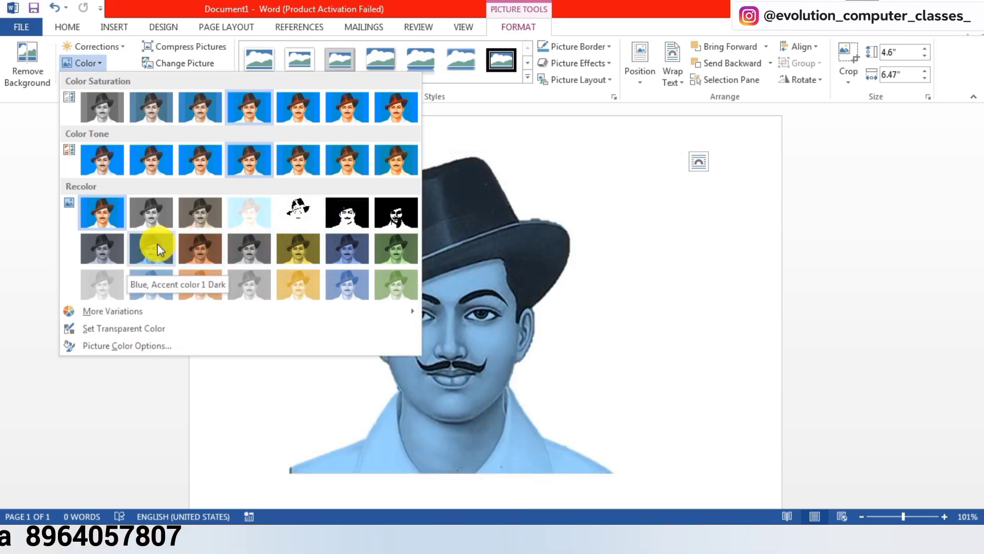
click(83, 64)
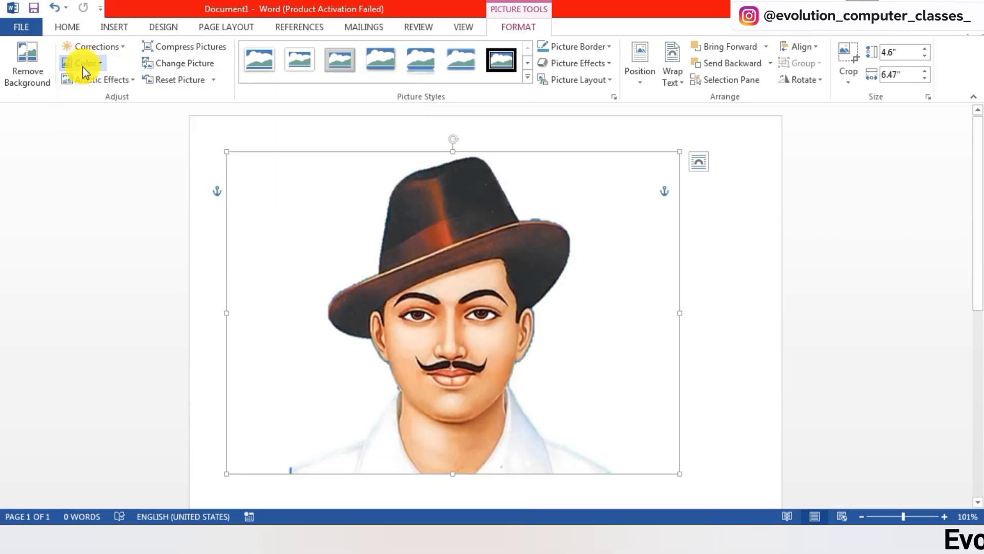
- Apply the Photocopy artistic effect to the picture
click(89, 87)
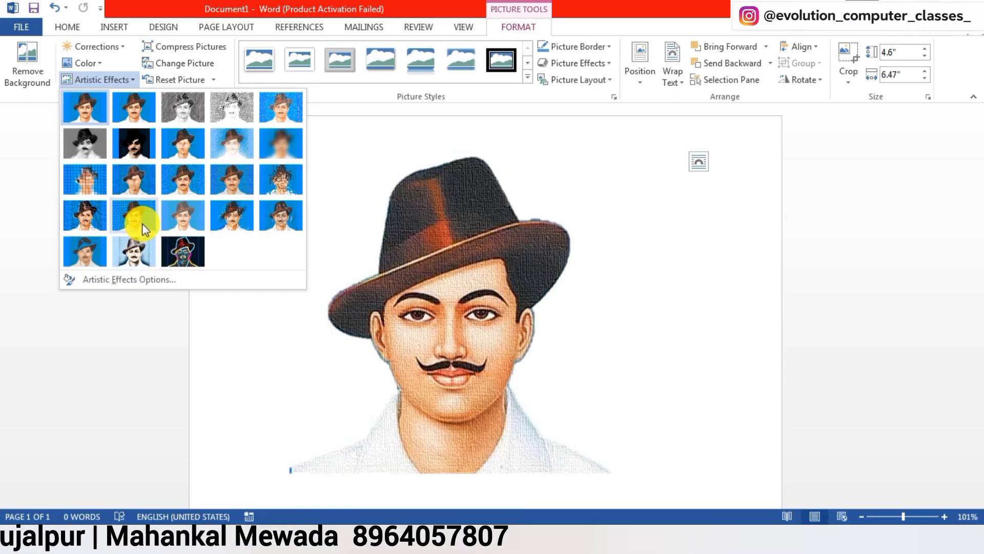
click(142, 248)
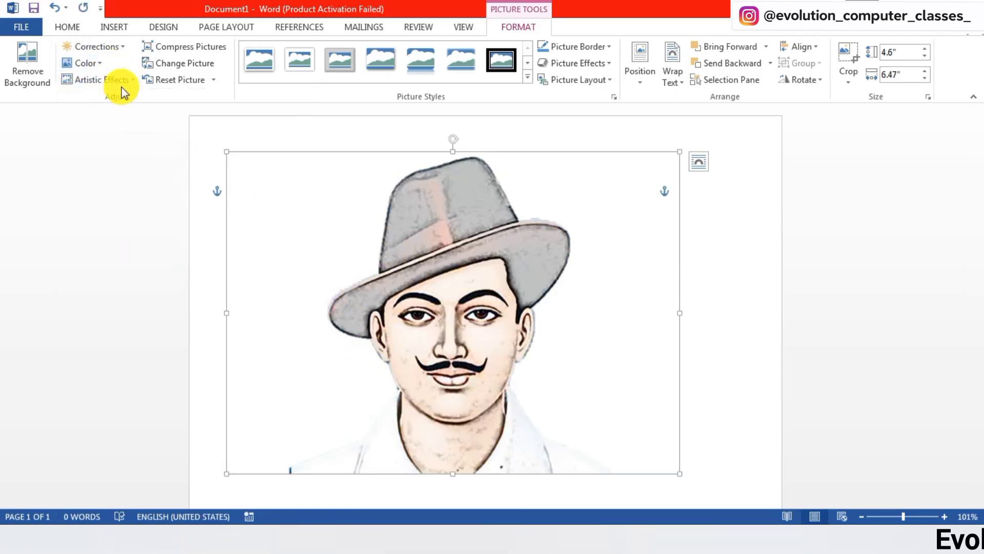
- Recolor the picture with the dark orange variation and apply a one-step brighter correction at normal contrast
click(85, 62)
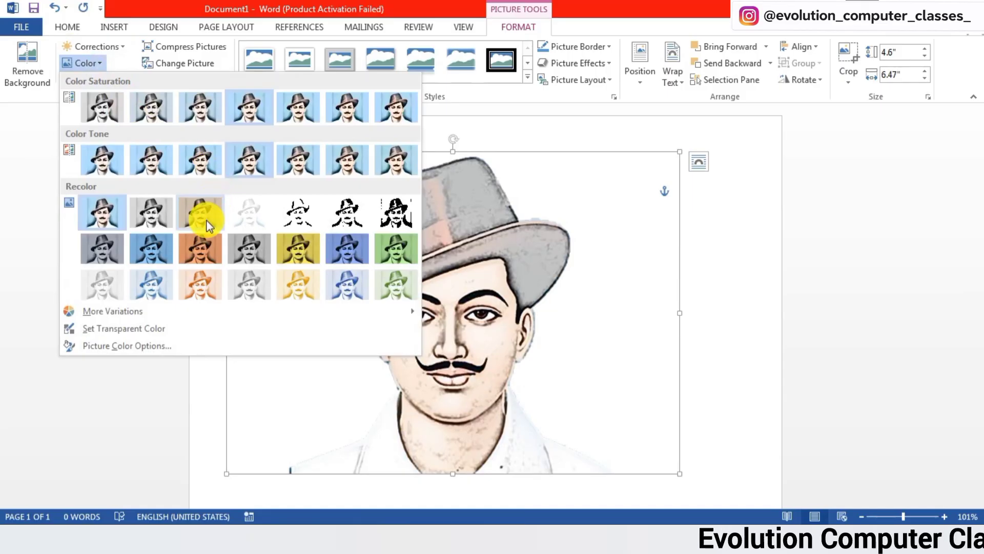
click(200, 254)
click(113, 47)
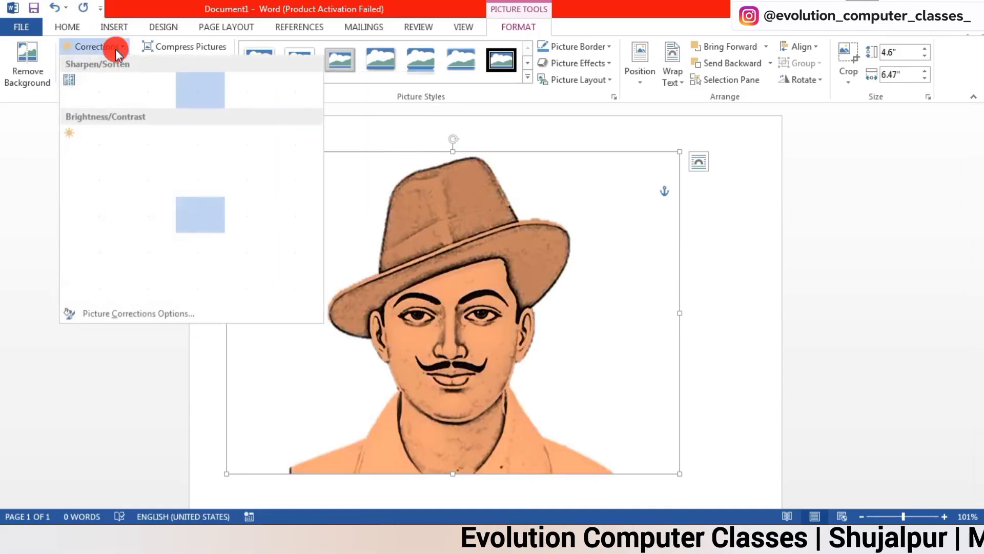
click(255, 211)
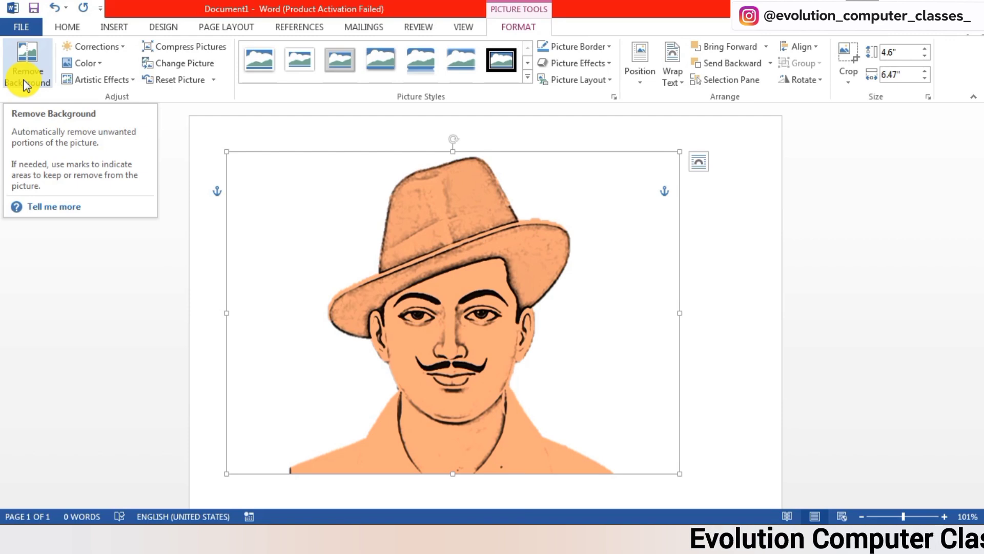
- Reset the picture's formatting and enlarge it to about 4.95 by 6.97 inches, shifted slightly toward the page's right side
click(175, 80)
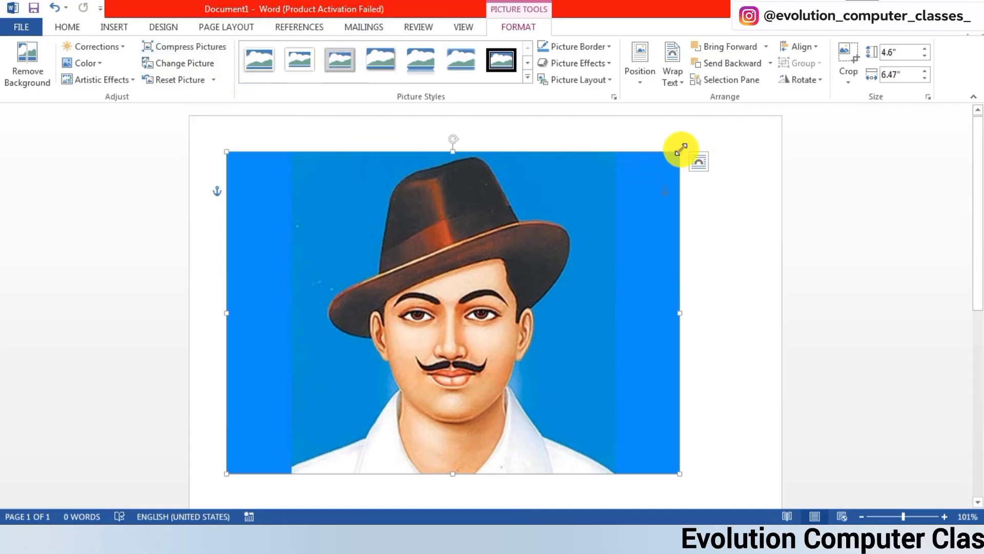
drag(670, 156, 714, 150)
drag(635, 192, 654, 203)
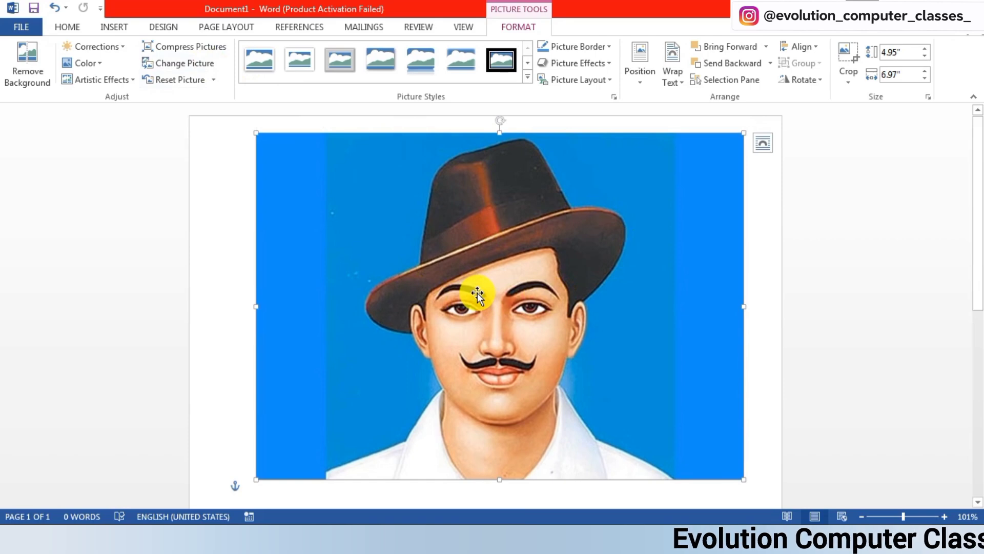
- Replace the picture offline with the 250px-Shri_Dharmendra_Deol file from the aaa folder and move it to the page's left side
click(211, 68)
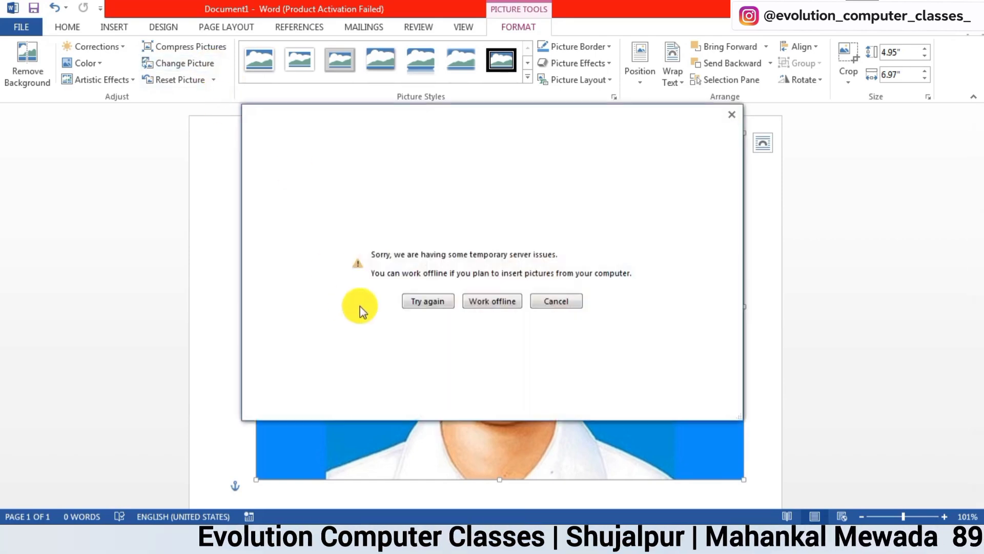
click(491, 301)
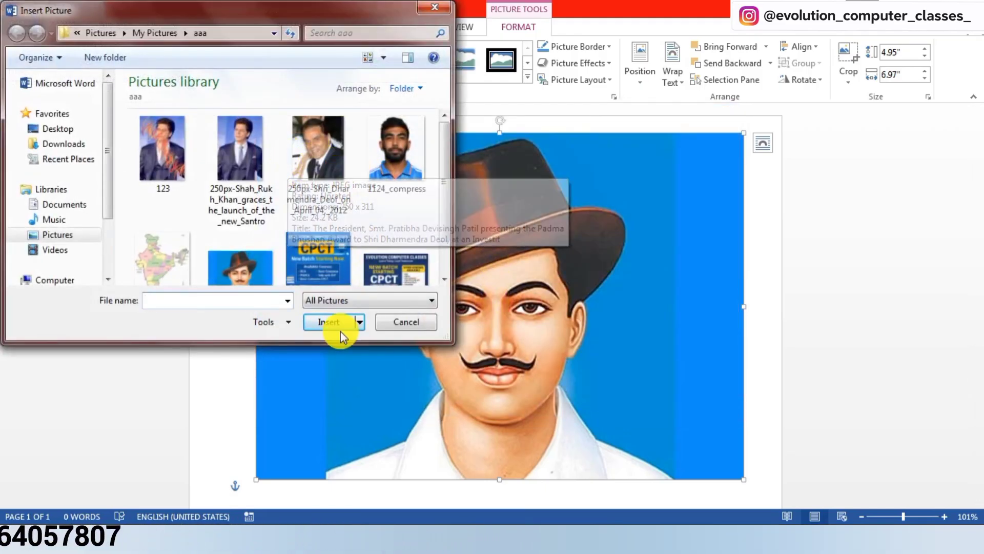
click(334, 194)
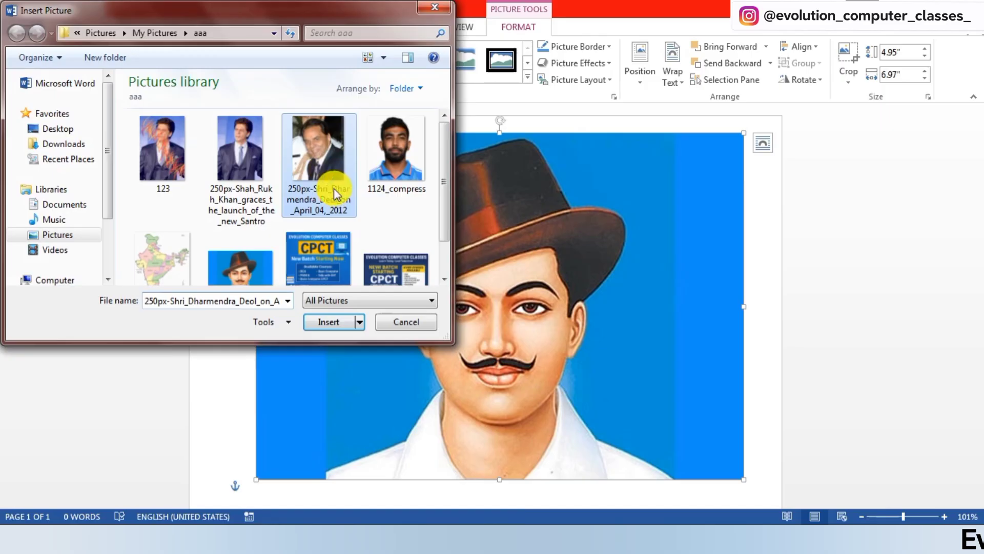
click(350, 334)
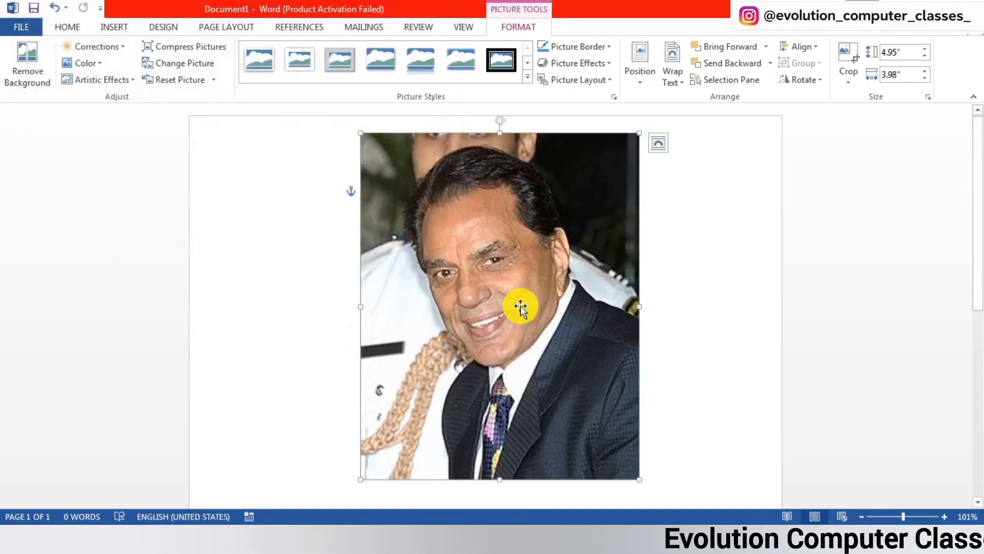
drag(521, 306, 381, 308)
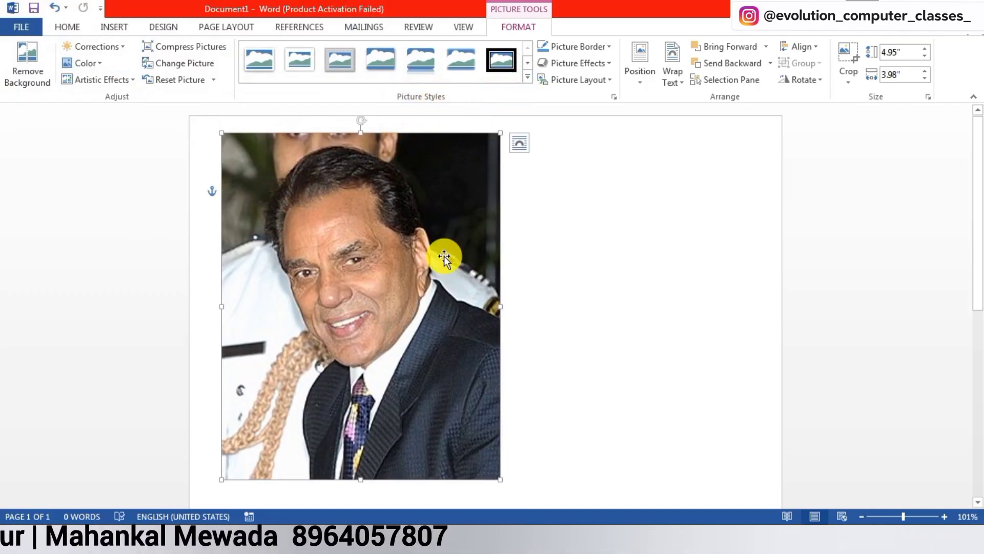
- Apply the black compound frame picture style and color the picture's border standard orange
click(528, 77)
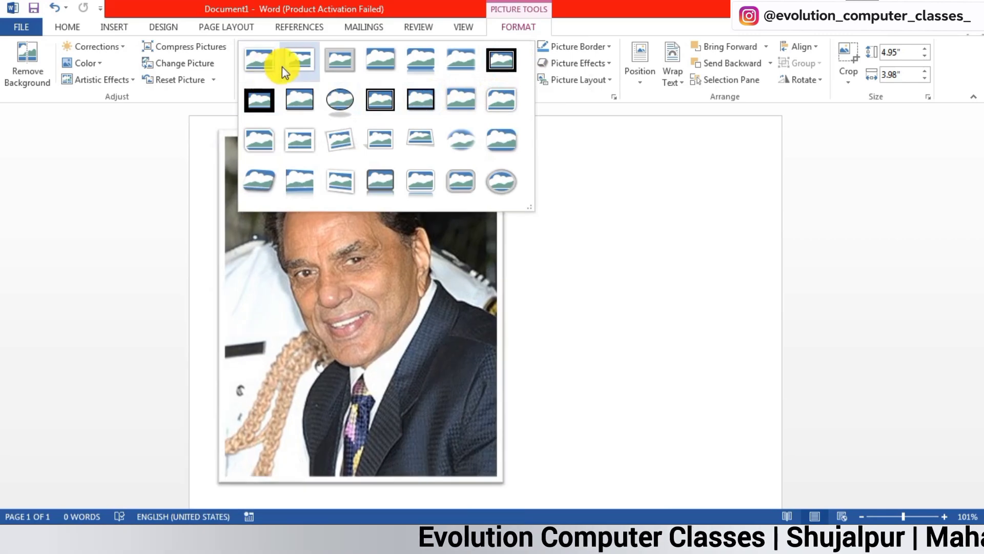
click(381, 98)
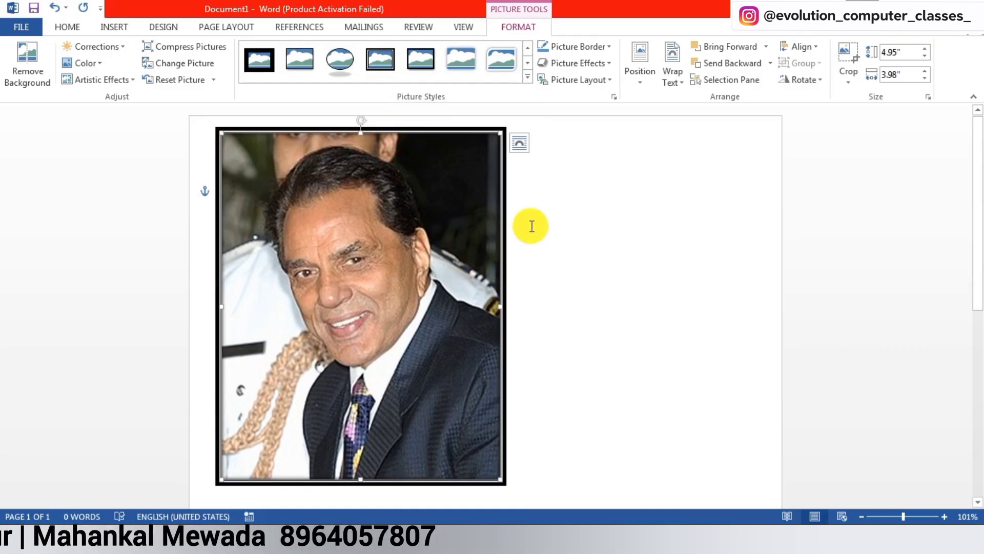
click(570, 45)
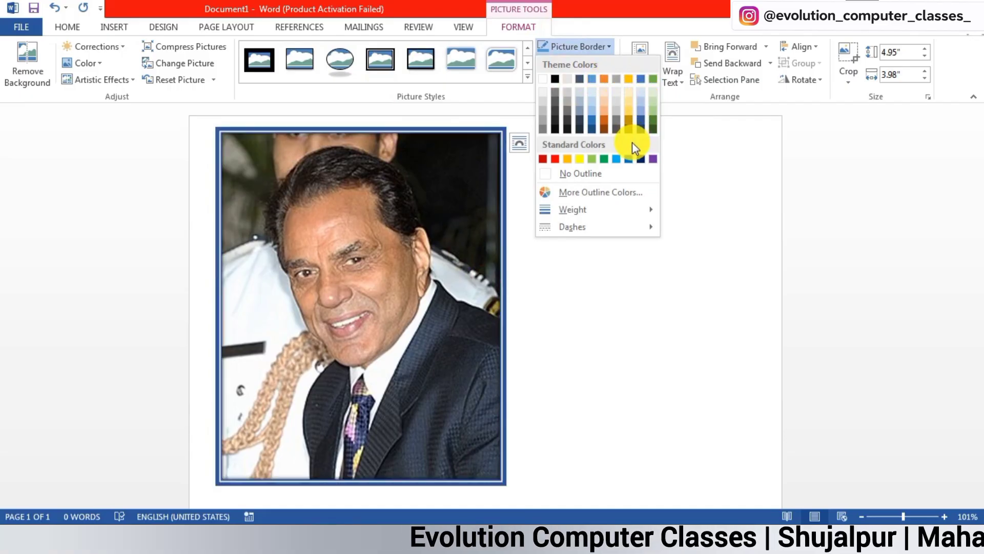
click(571, 159)
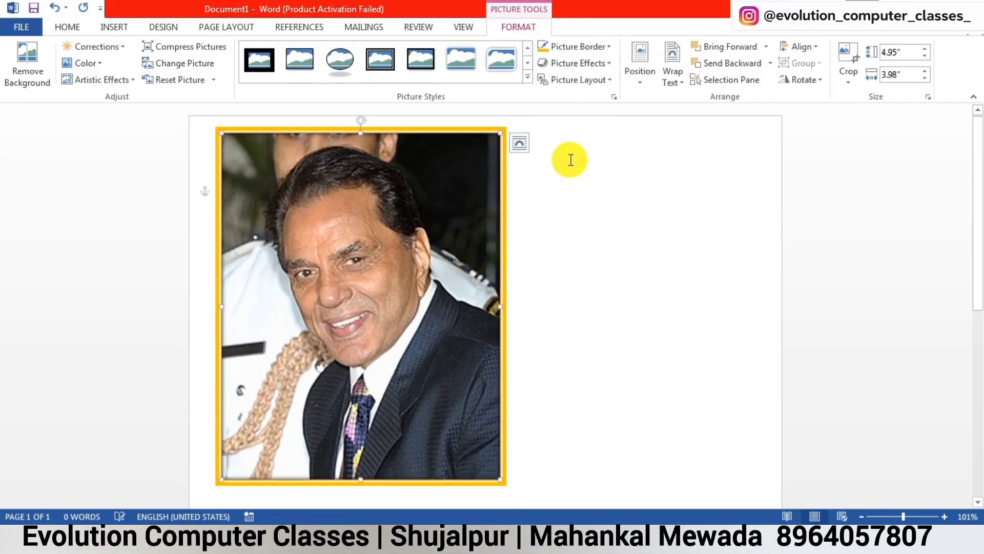
- Shrink the picture to about 2.73 by 2.2 inches and move it near the upper-left part of the page
click(585, 63)
click(585, 64)
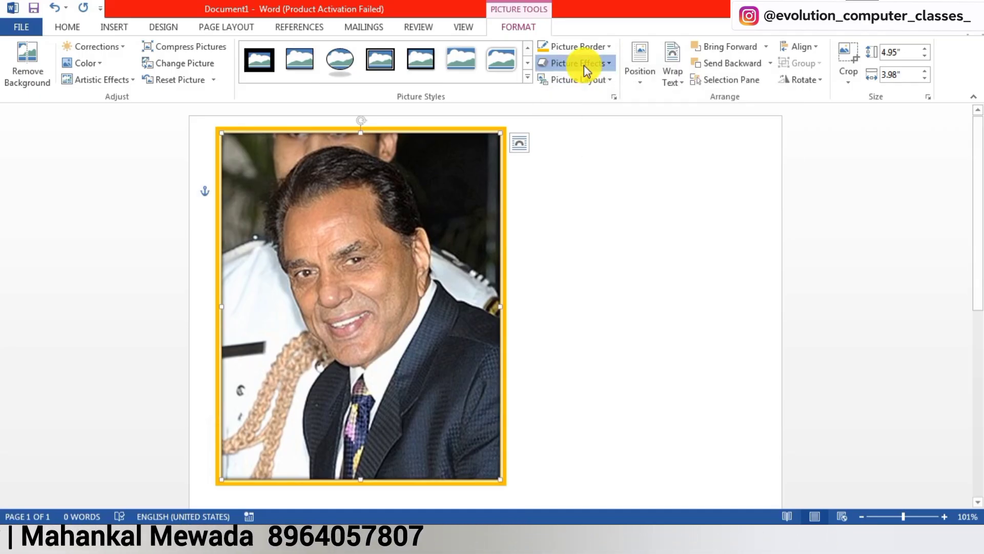
click(584, 64)
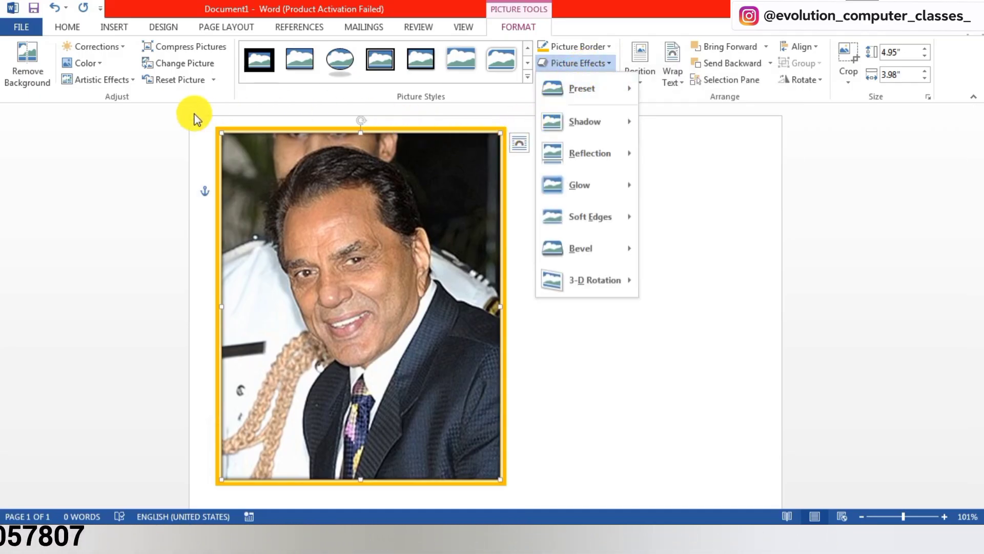
click(501, 133)
drag(501, 133, 383, 282)
drag(337, 330, 395, 206)
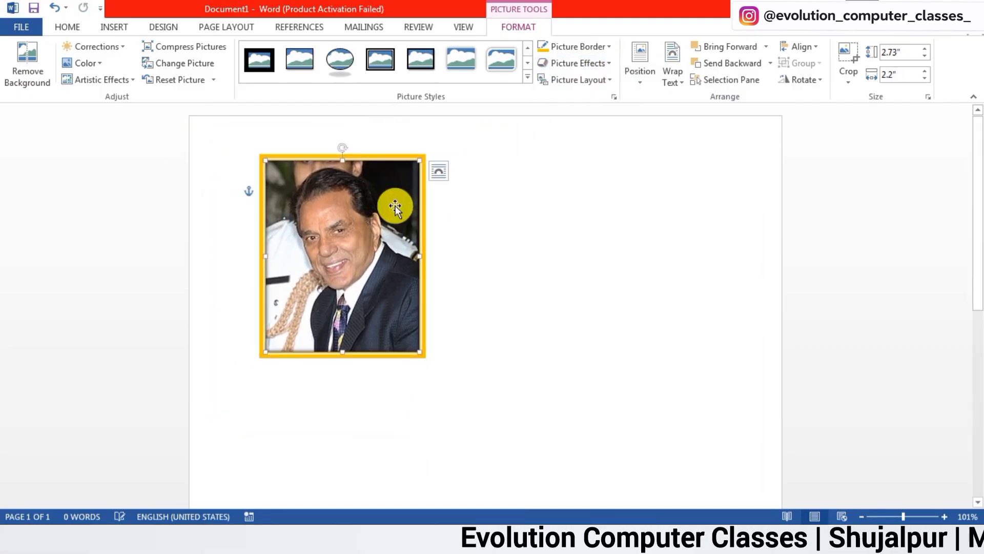
- Apply the first preset effect of the third row to the picture and reset the picture's formatting
click(609, 63)
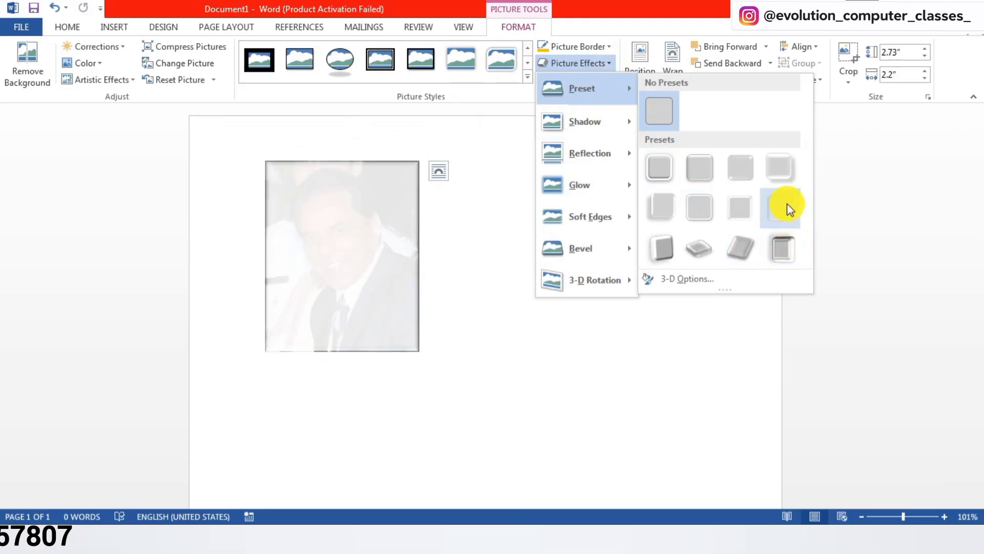
click(666, 245)
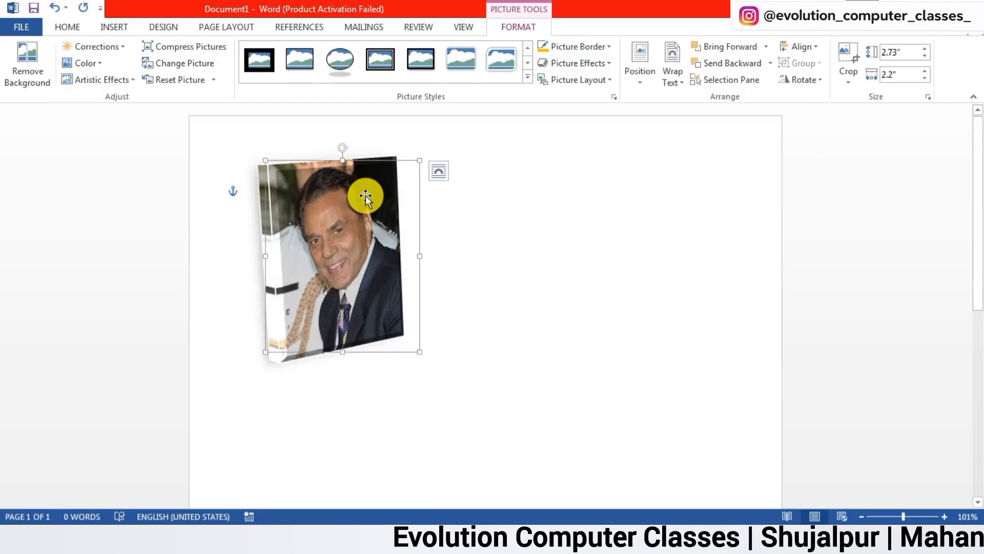
click(612, 62)
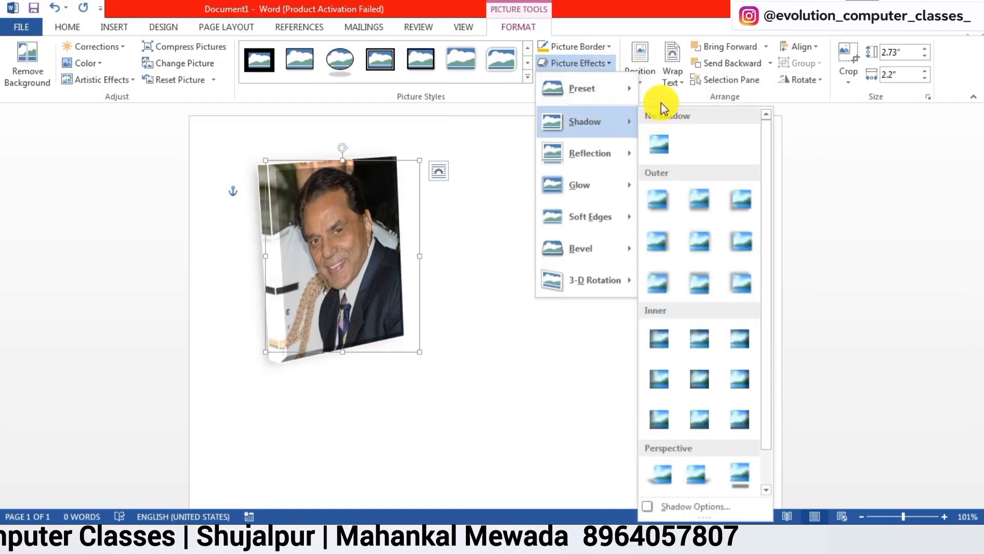
mouse_move(629, 94)
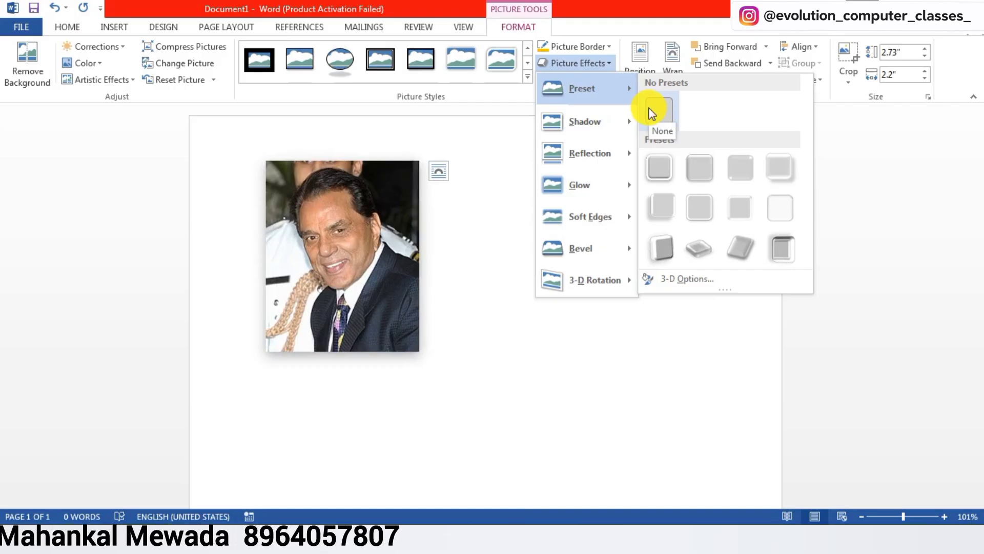
click(180, 82)
click(181, 82)
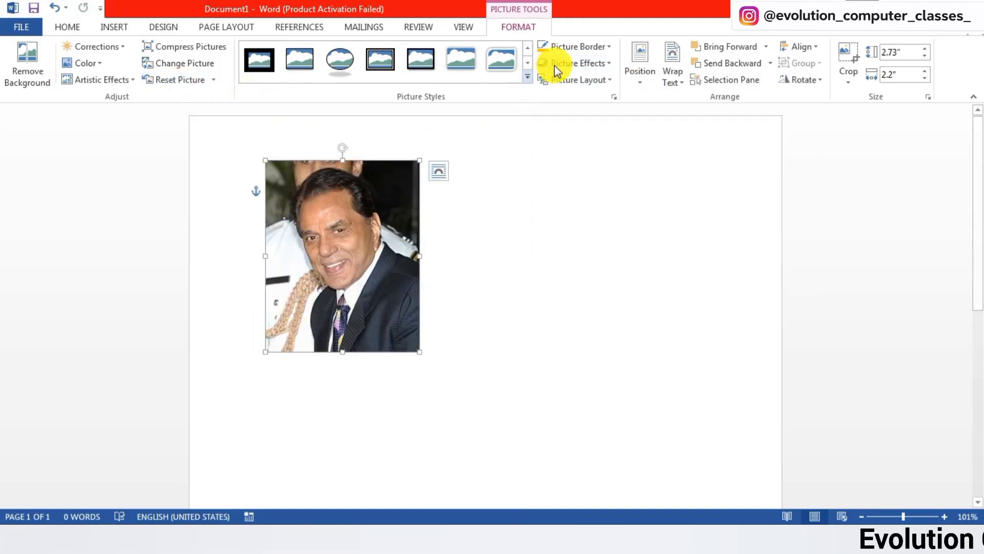
- Preview the shadow, reflection, glow, soft edges, bevel and 3-D rotation effects available for the picture
click(567, 62)
mouse_move(578, 128)
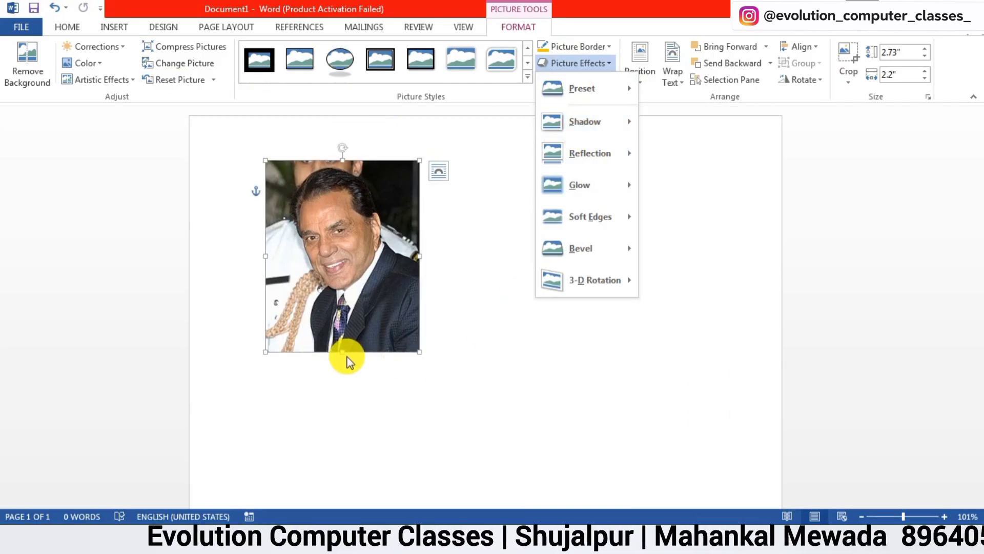
mouse_move(612, 122)
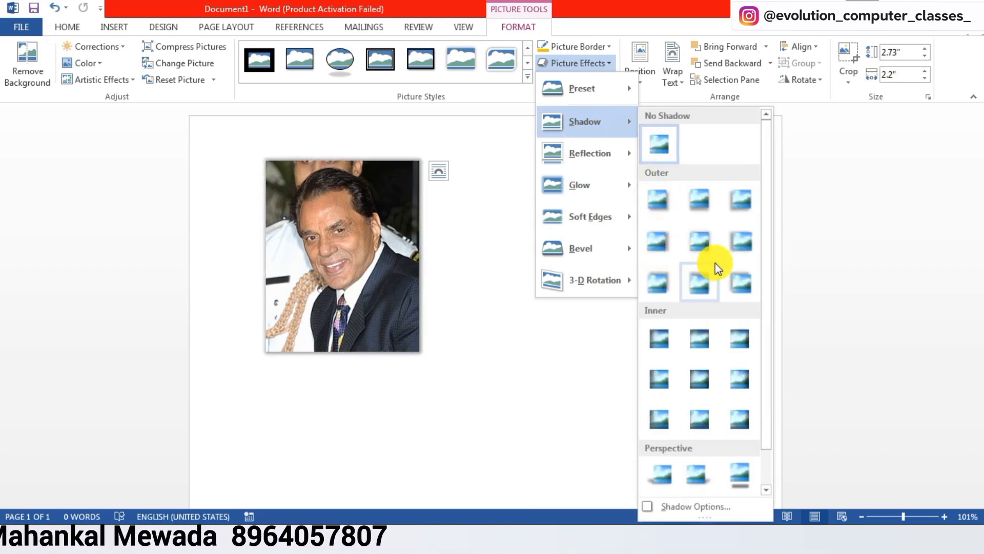
scroll(746, 328, down, 1)
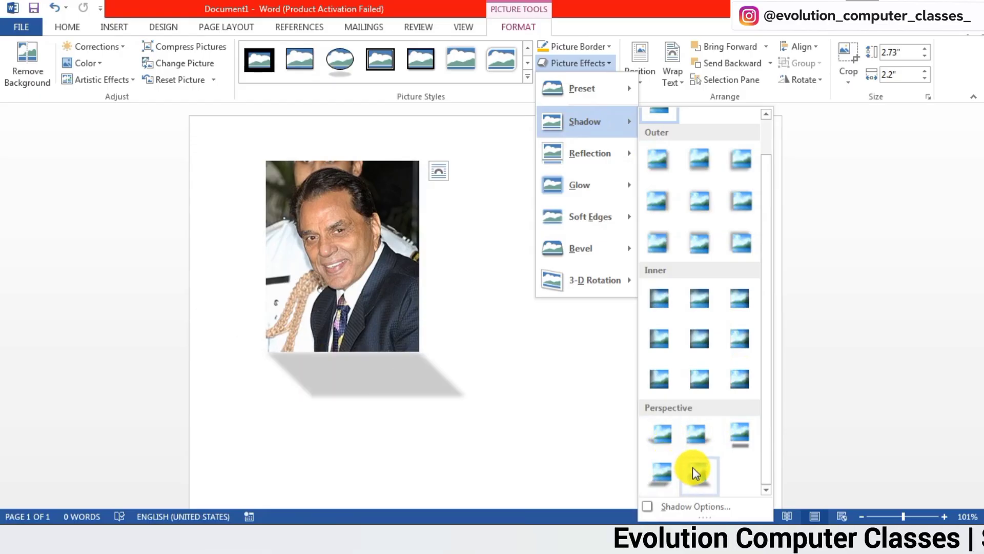
scroll(693, 275, up, 1)
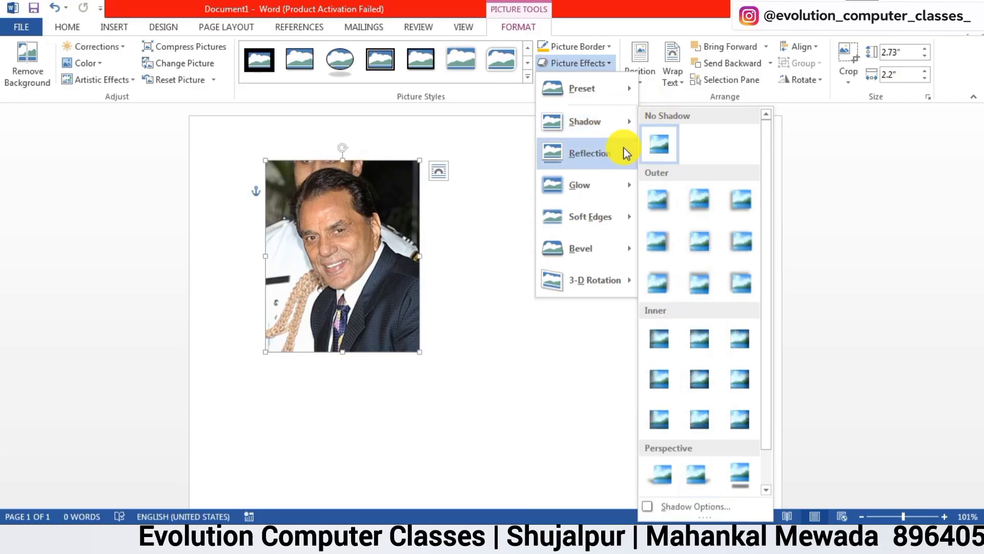
mouse_move(626, 156)
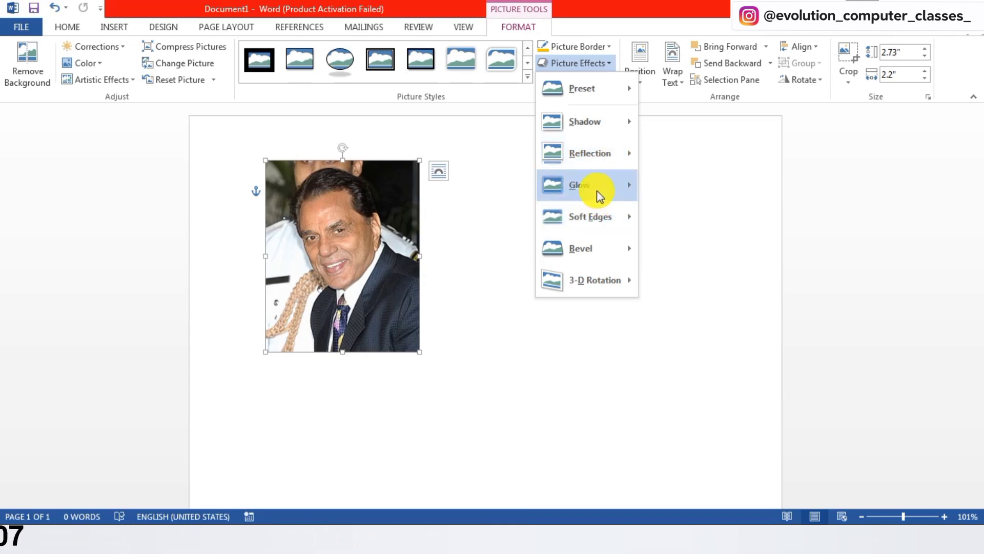
mouse_move(599, 194)
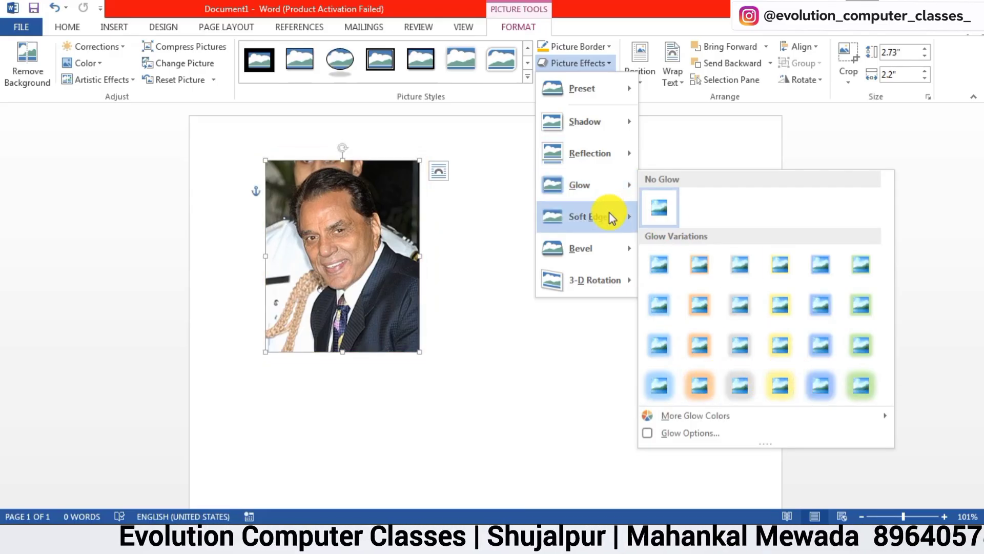
mouse_move(605, 232)
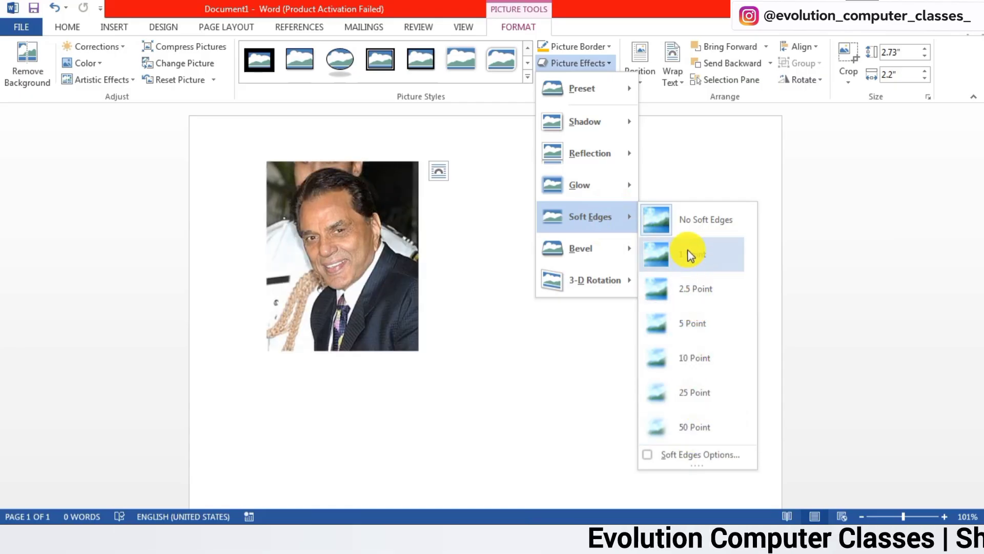
mouse_move(603, 251)
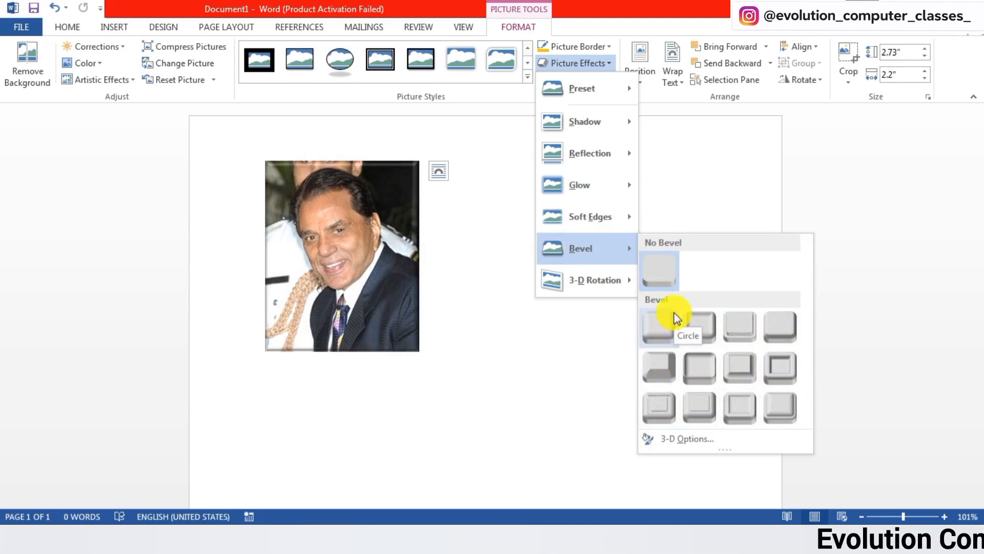
mouse_move(617, 280)
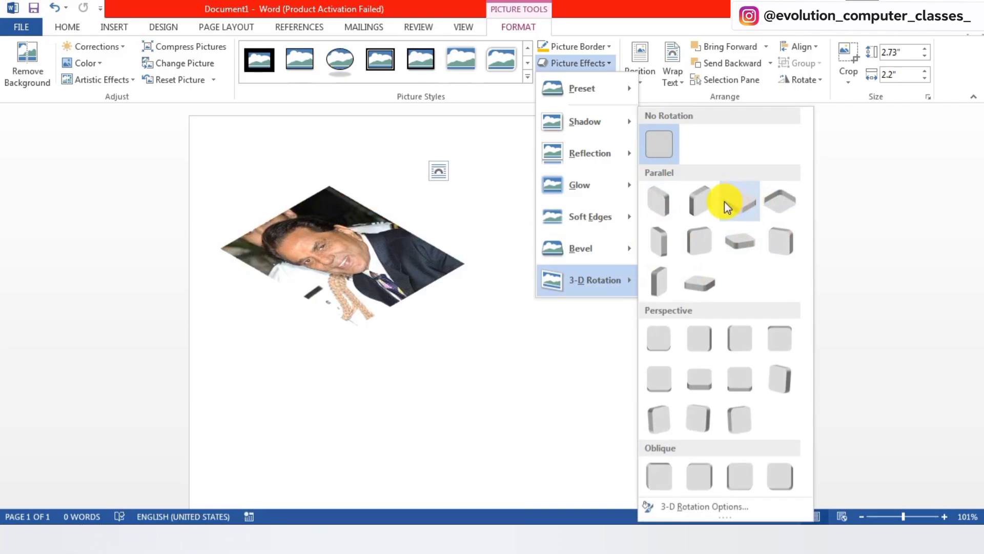
click(597, 62)
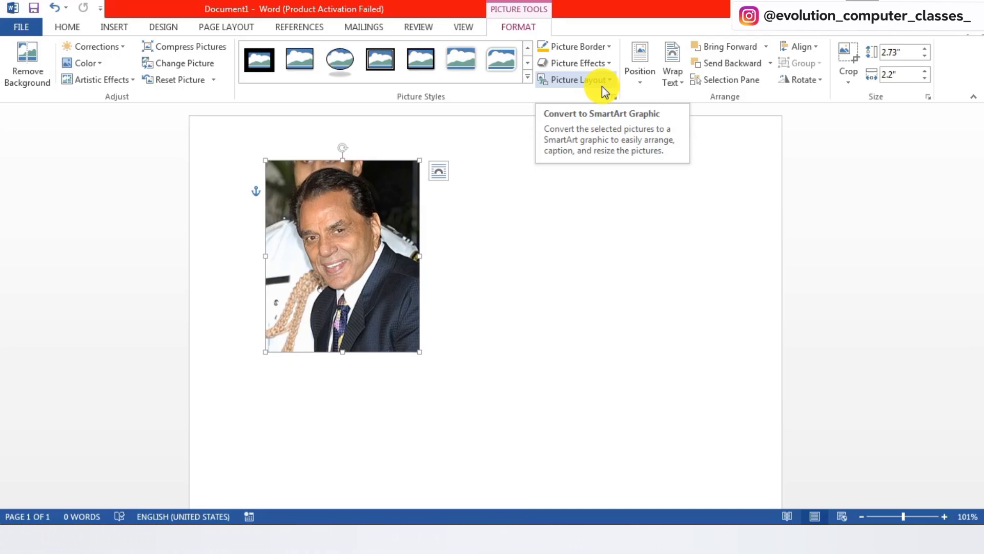
- Preview the SmartArt picture layouts on the picture and look at the SmartArt insertion command
click(604, 88)
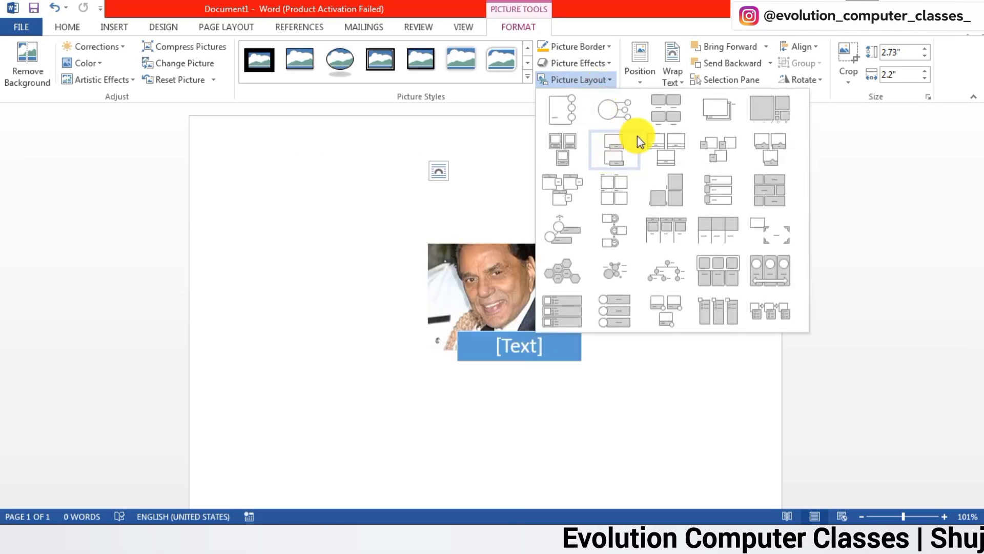
click(612, 79)
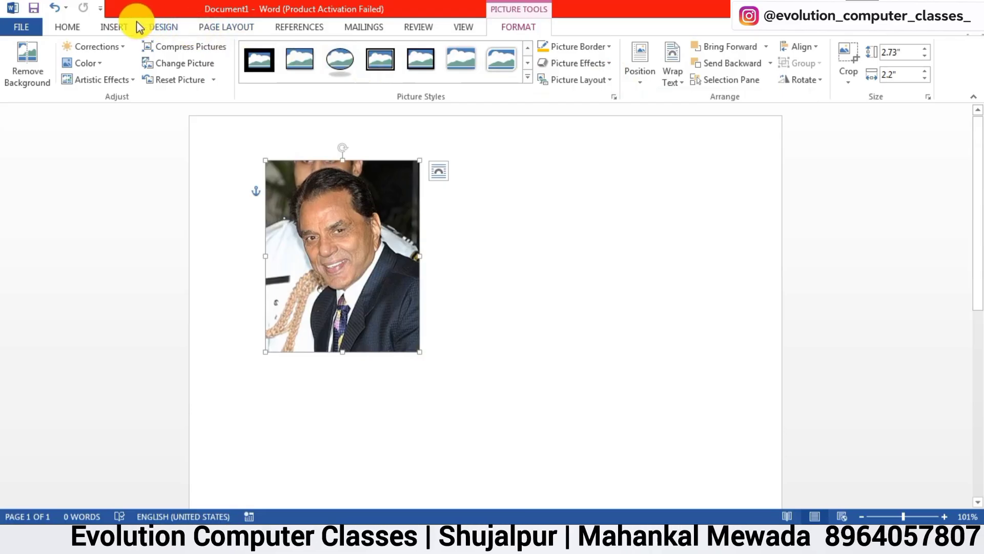
click(113, 26)
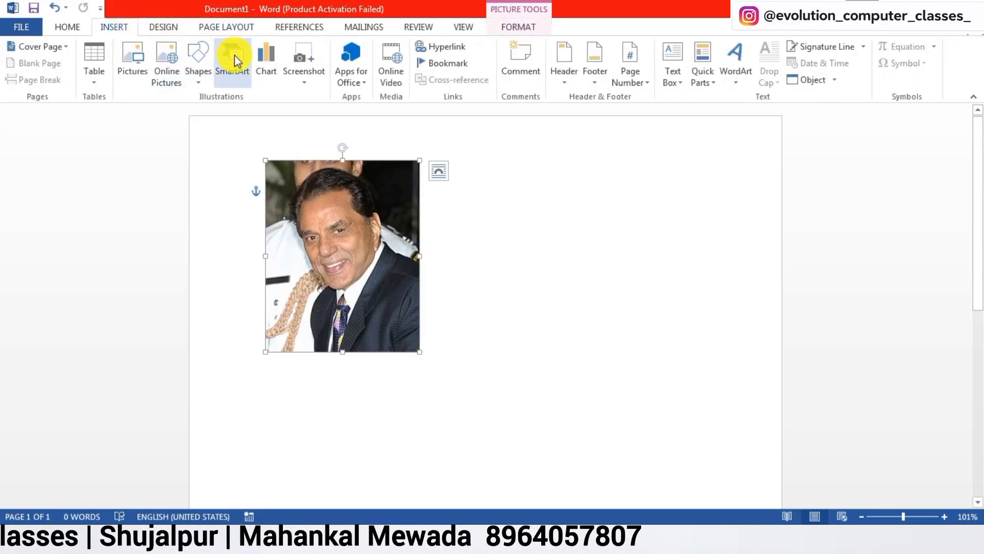
click(518, 24)
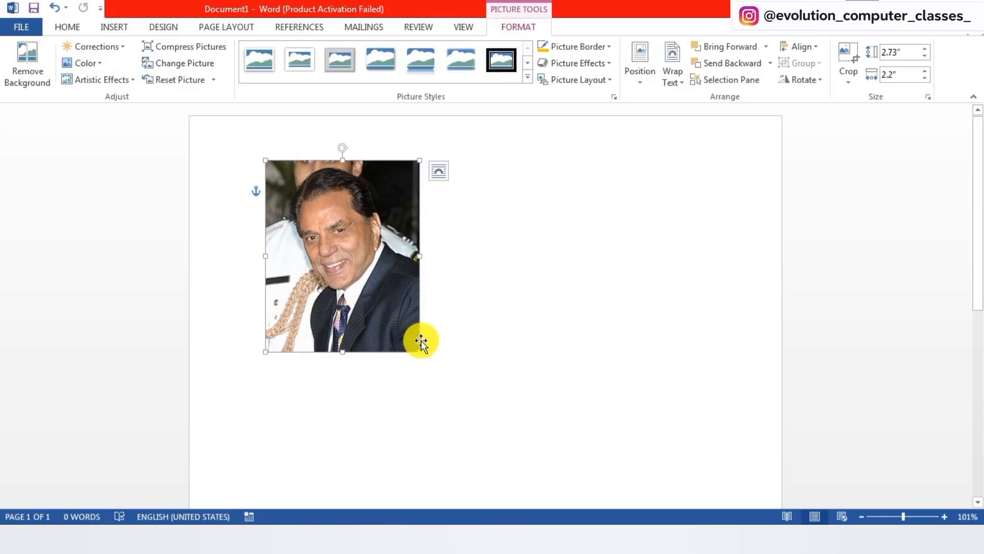
- Enlarge the picture to about 3.09 by 2.48 inches and position it at the page's top center with text wrapping
drag(425, 357, 445, 382)
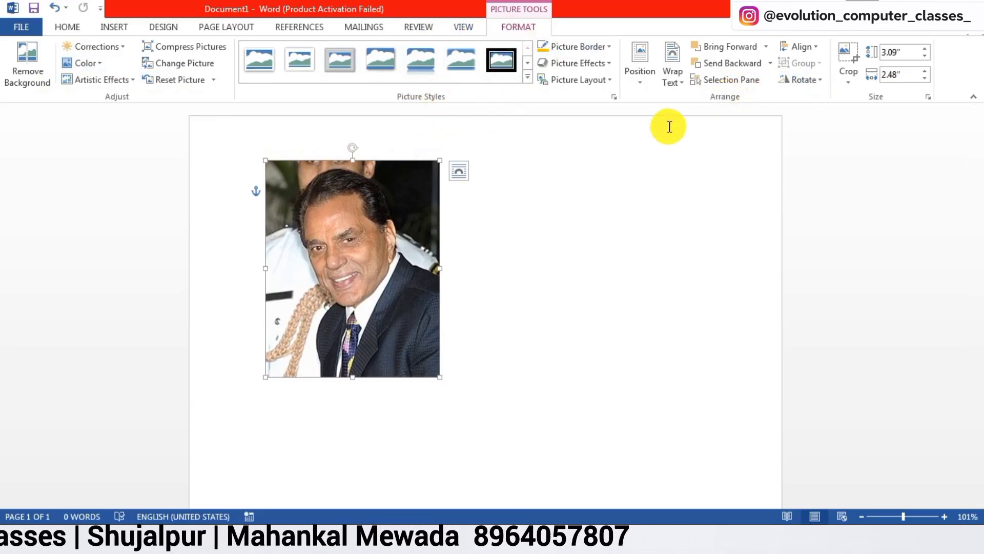
drag(345, 246, 459, 252)
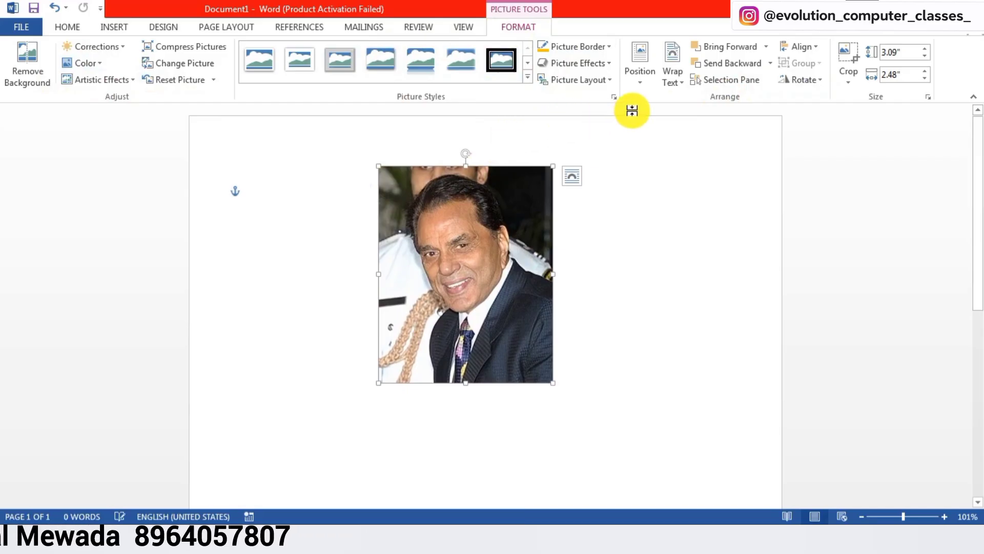
click(642, 72)
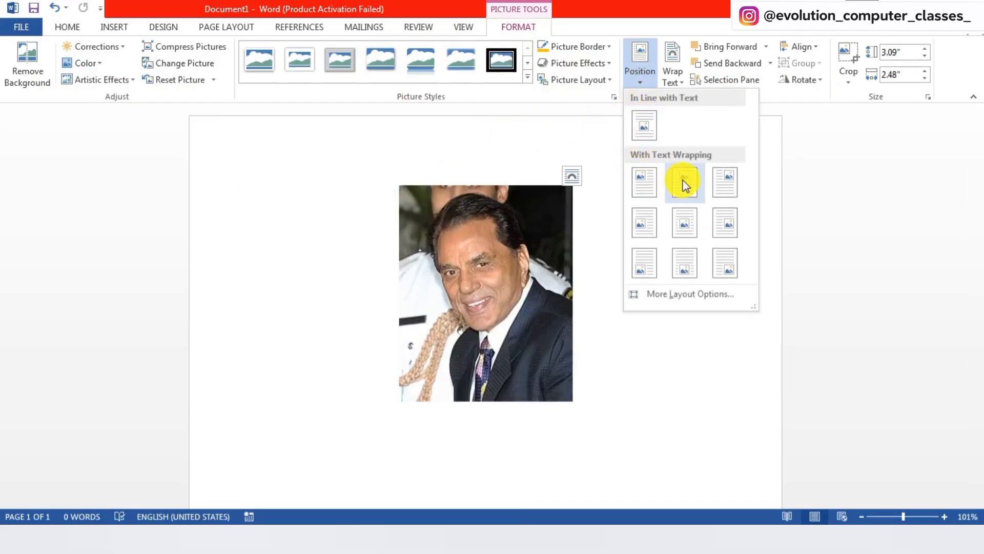
click(684, 184)
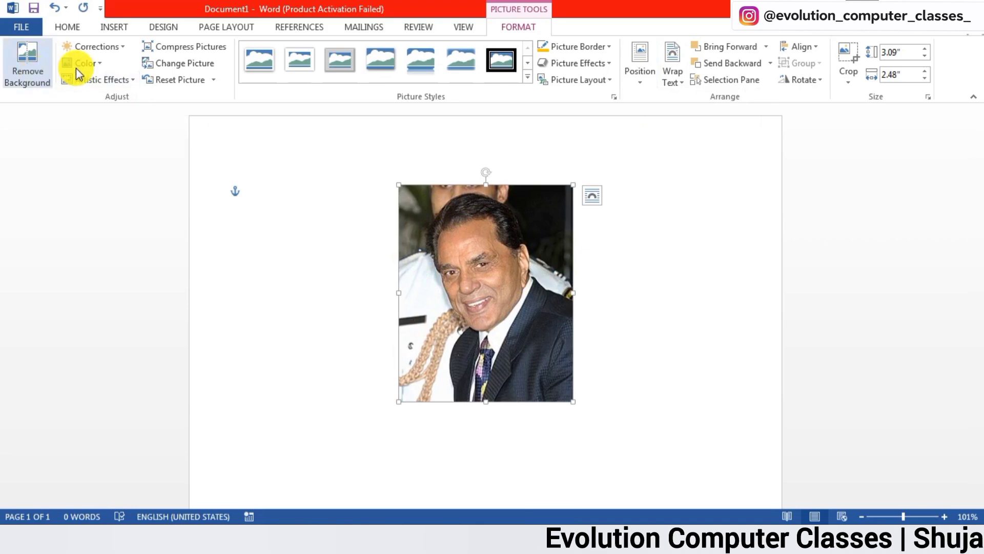
click(211, 67)
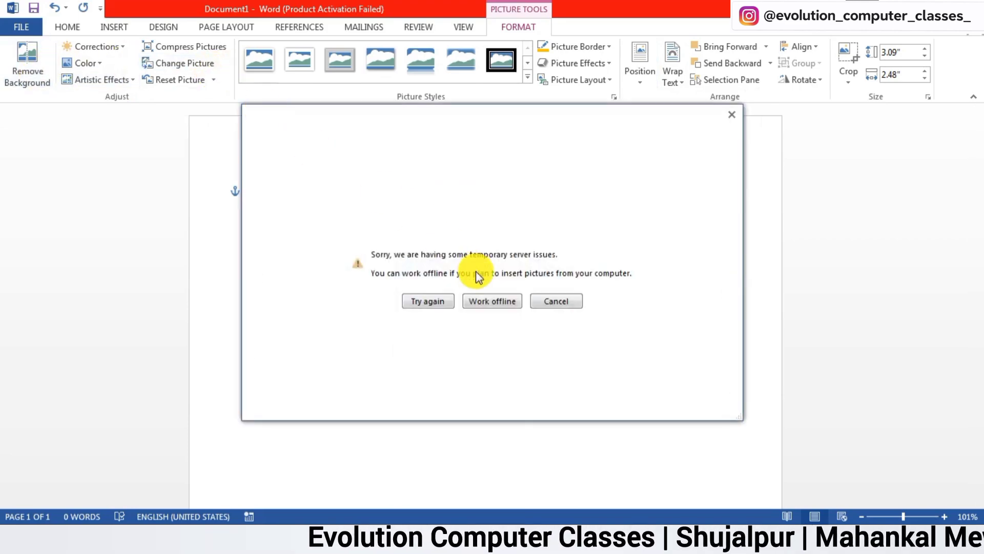
click(479, 304)
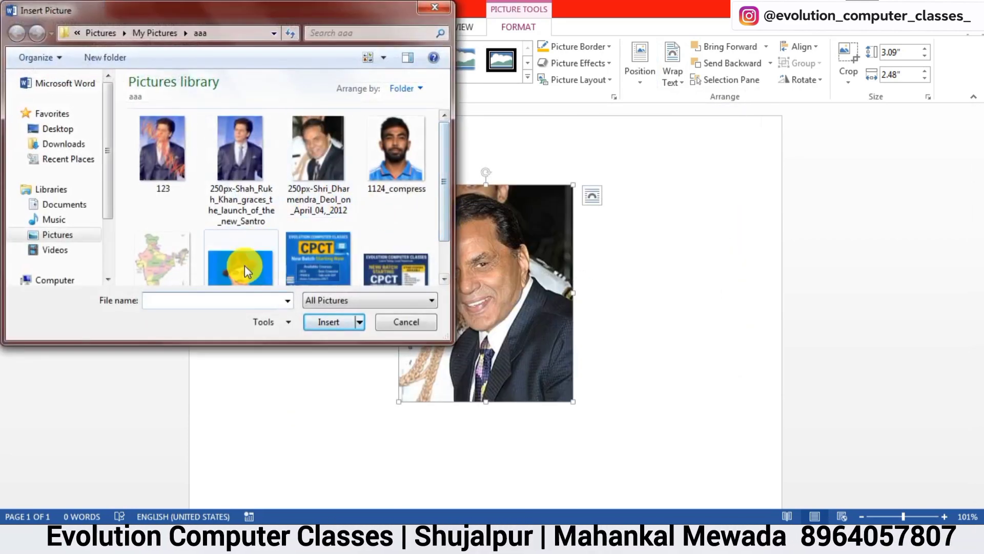
click(268, 273)
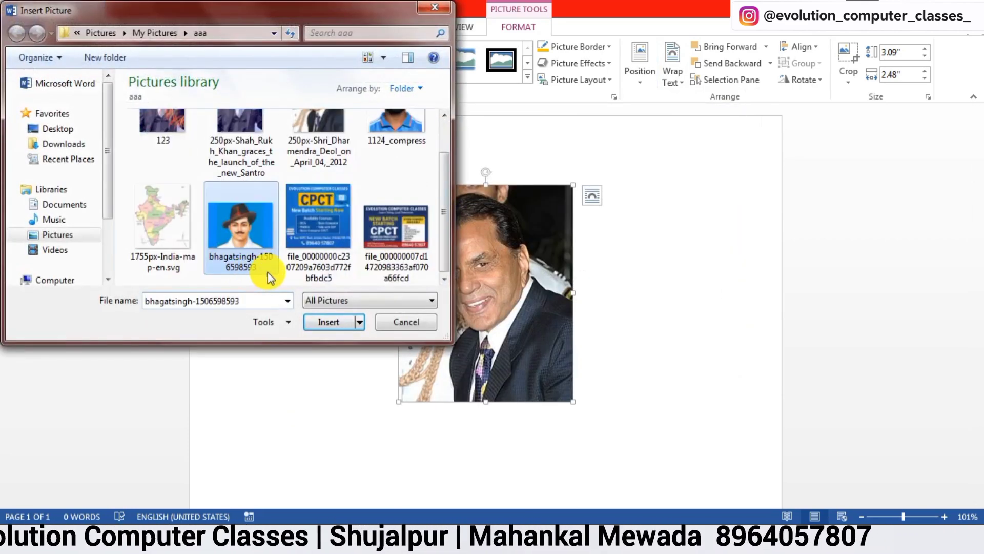
click(330, 321)
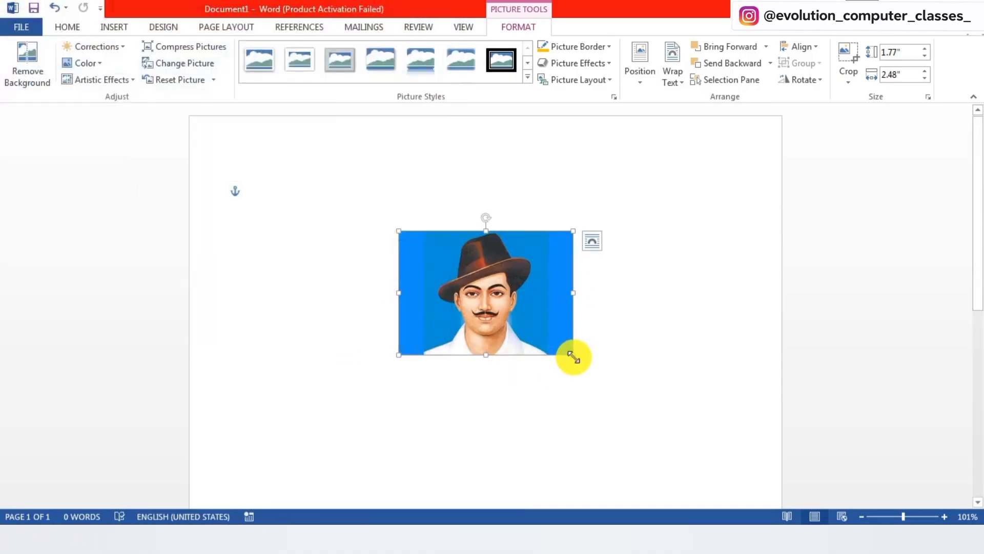
drag(579, 366, 418, 292)
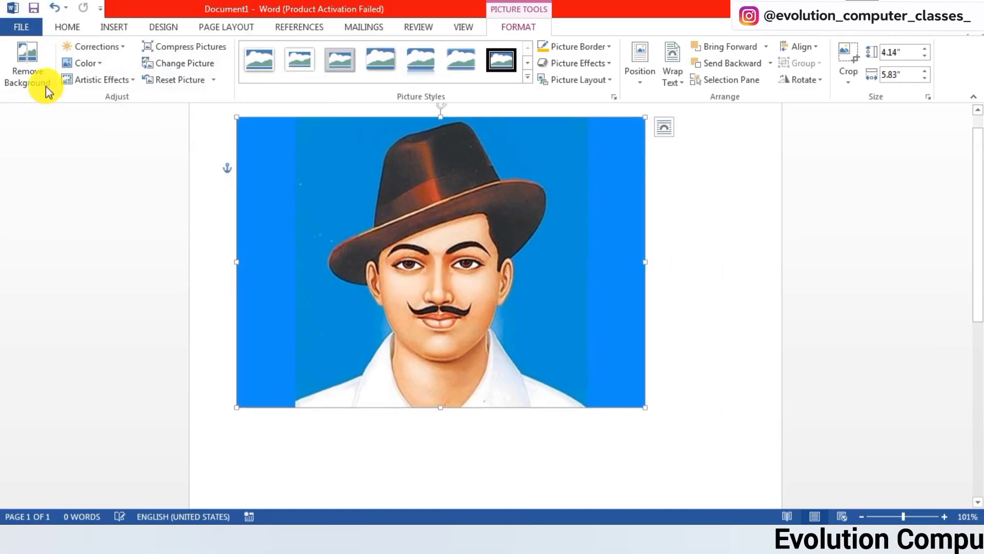
- Start background removal on the picture and extend the selection area to the picture's top and bottom edges
click(31, 63)
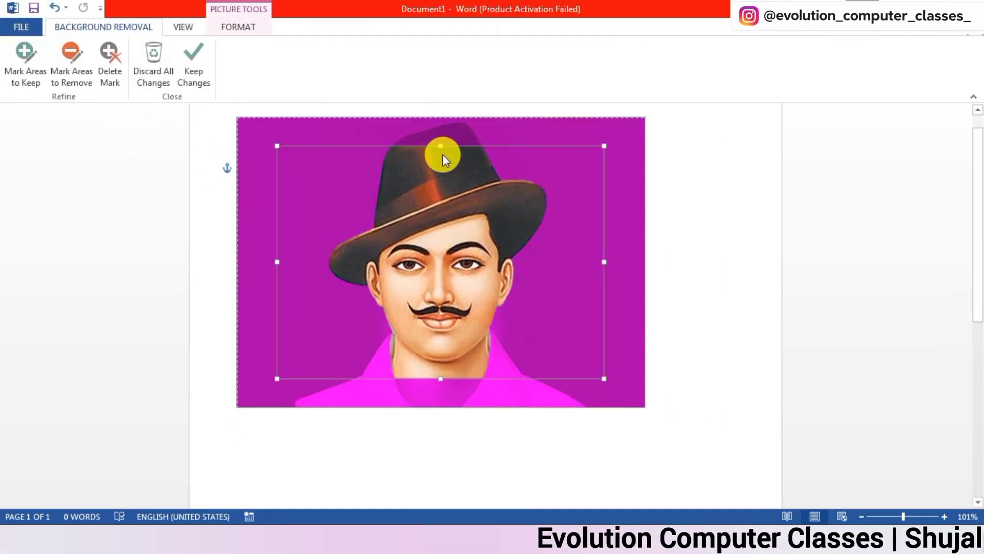
drag(441, 146, 446, 127)
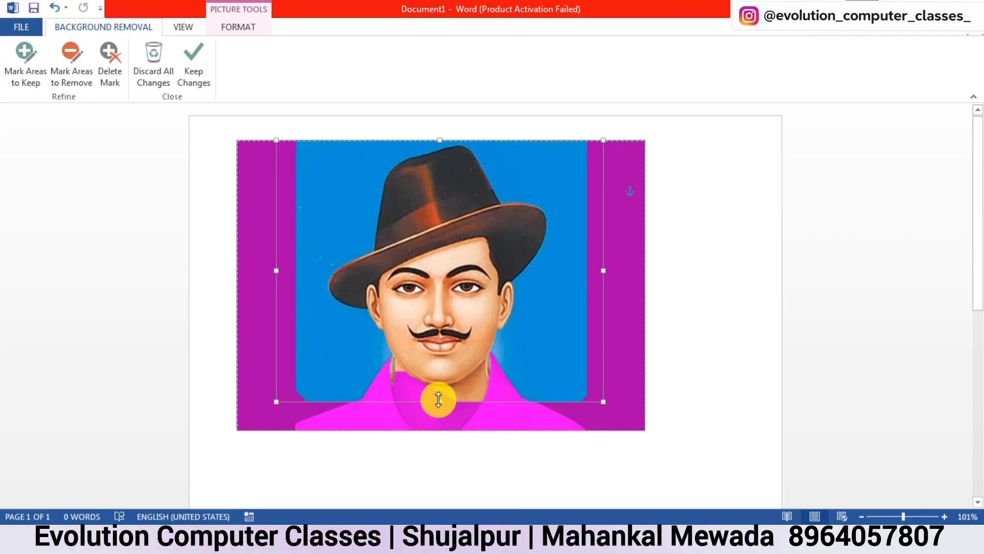
mouse_move(435, 402)
mouse_down()
mouse_move(428, 467)
mouse_move(433, 441)
mouse_up()
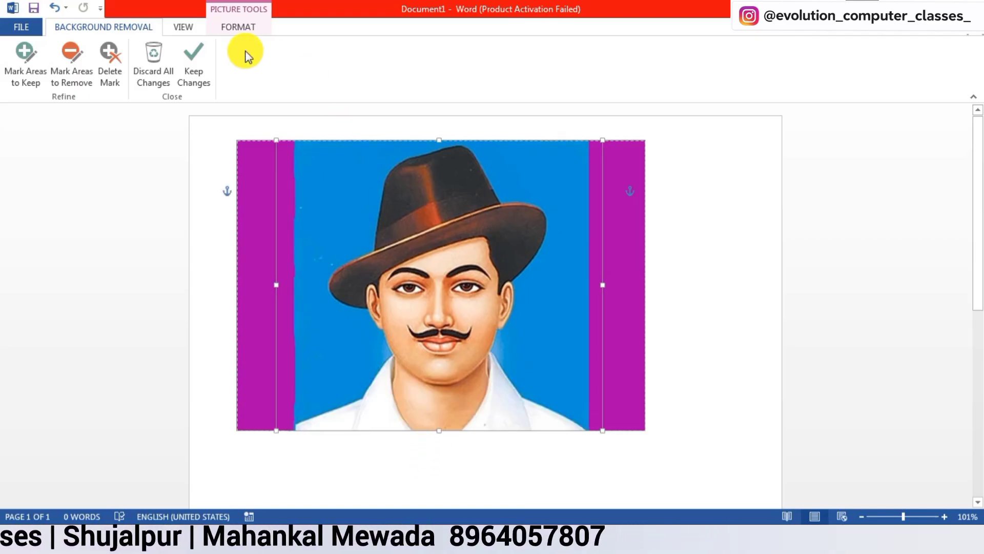
- Mark the blue areas around the hat, face and shoulders for removal and keep the background removal changes
click(72, 64)
drag(355, 183, 302, 310)
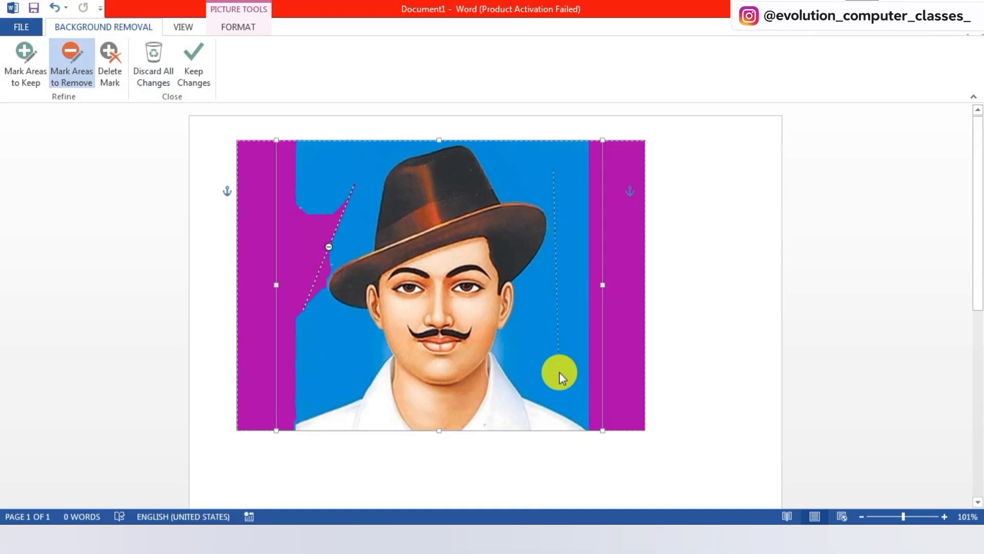
drag(559, 371, 559, 369)
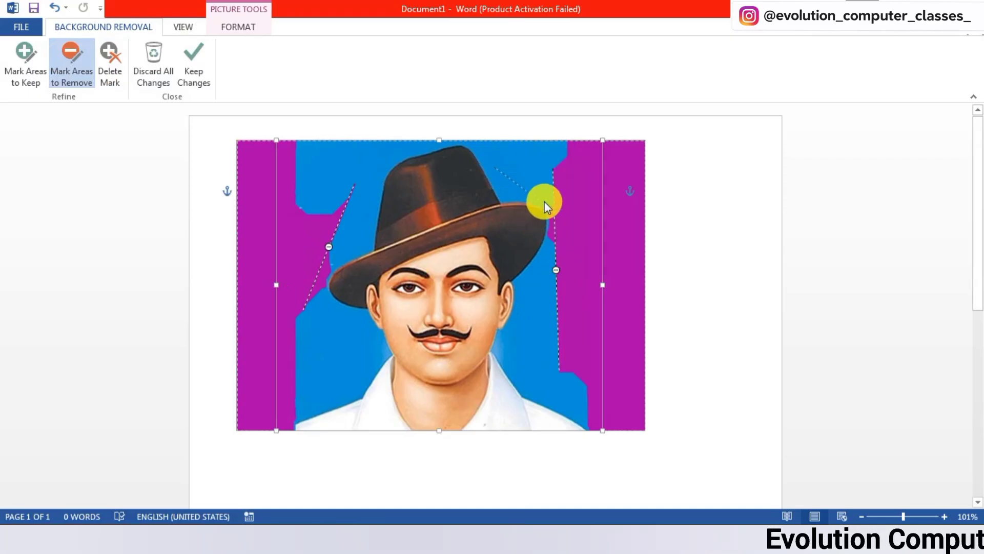
drag(544, 201, 543, 201)
drag(527, 389, 525, 385)
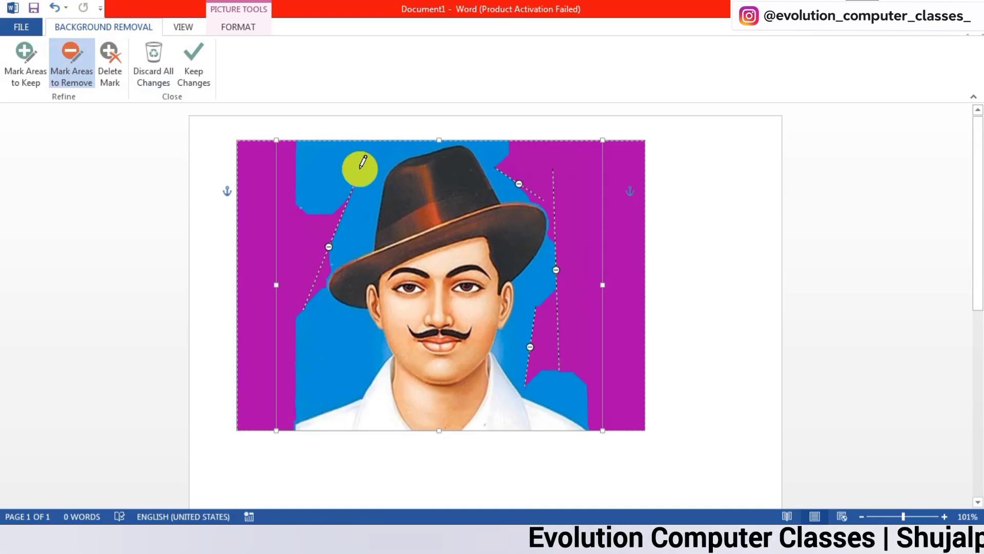
drag(370, 210, 369, 212)
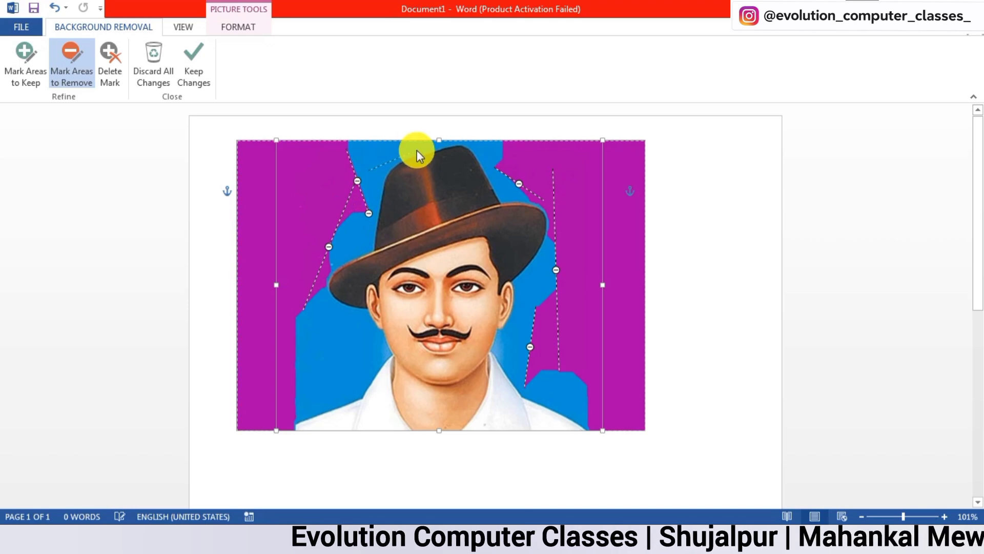
drag(431, 148, 508, 196)
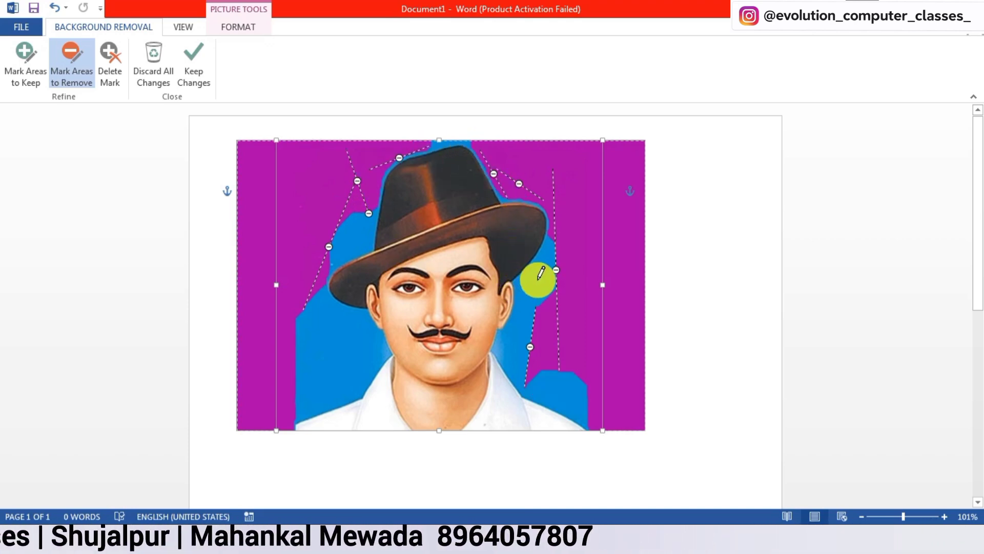
drag(537, 280, 508, 351)
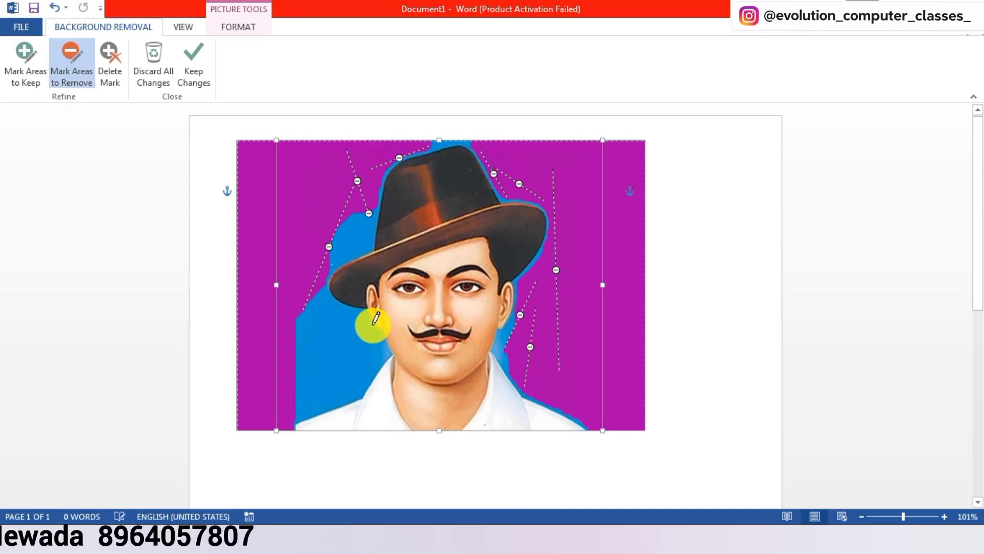
drag(365, 318, 345, 391)
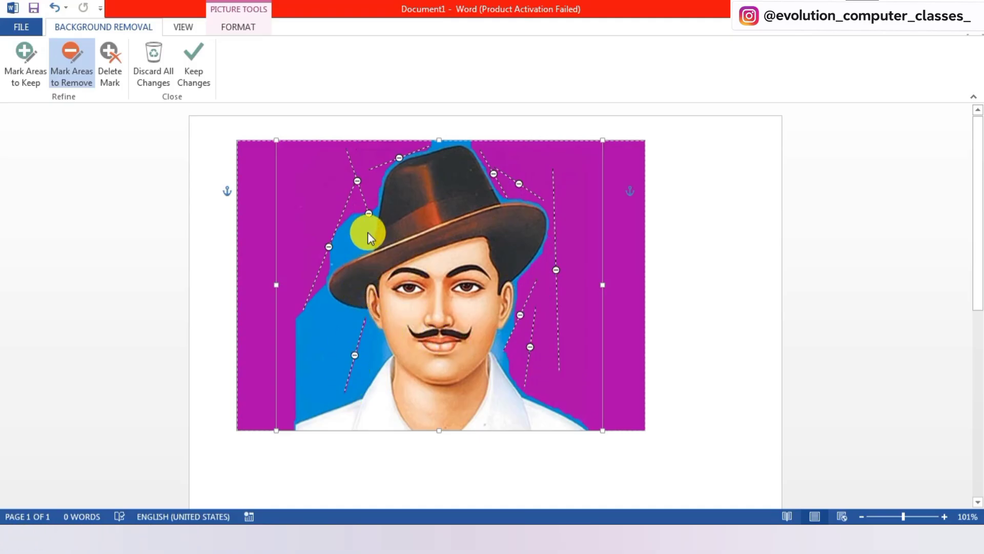
drag(367, 234, 380, 221)
drag(320, 375, 318, 387)
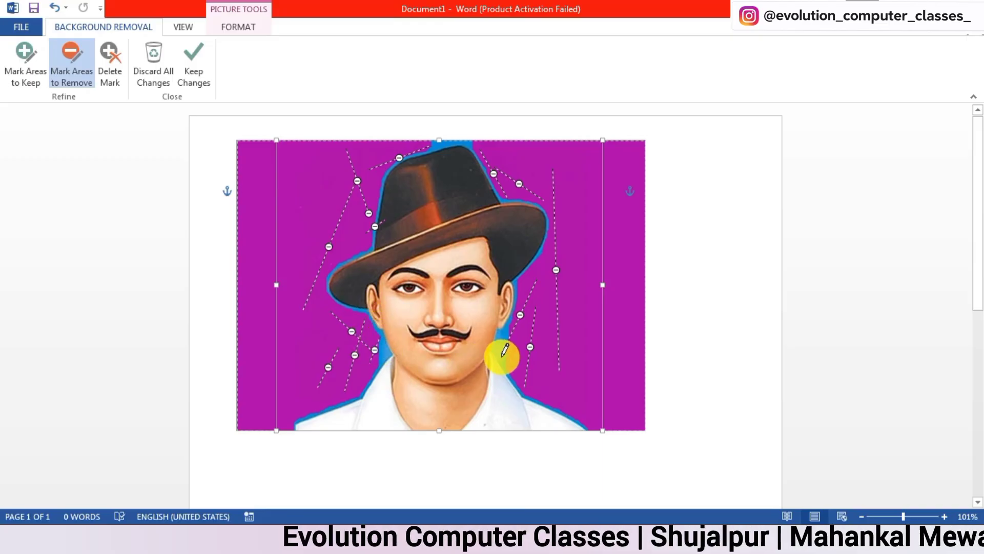
drag(505, 350, 521, 303)
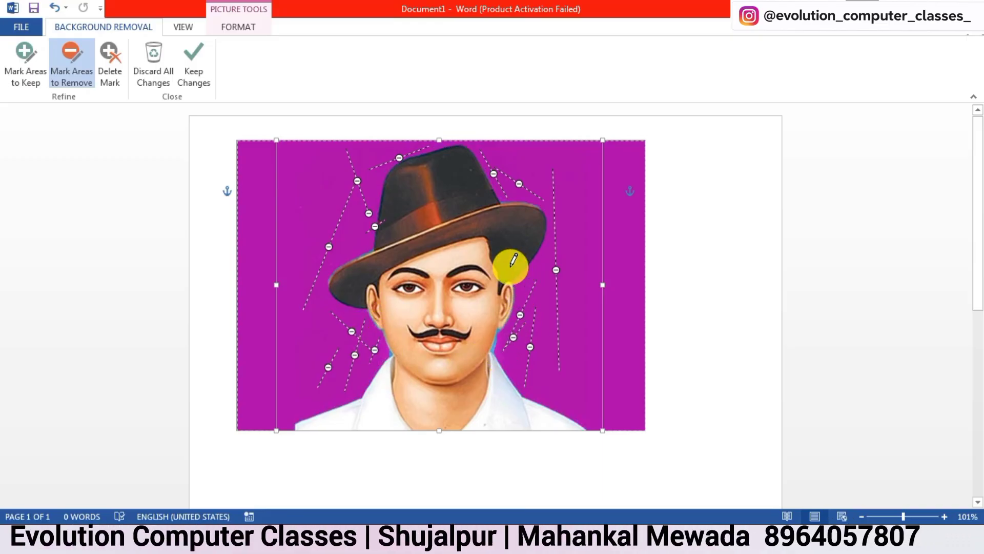
click(200, 64)
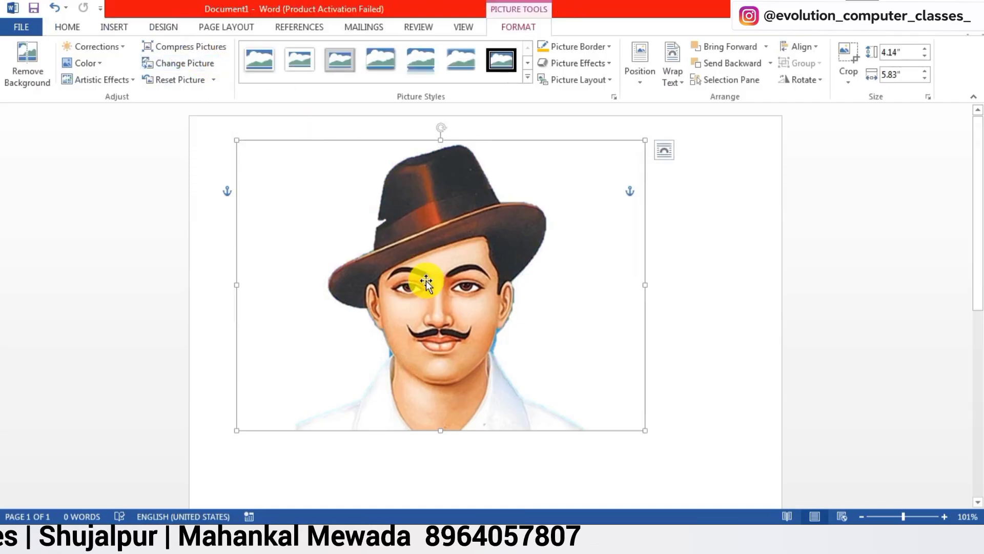
- Shrink the picture to about 3.29 by 4.63 inches and move it near the horizontal center of the page
drag(431, 281, 466, 332)
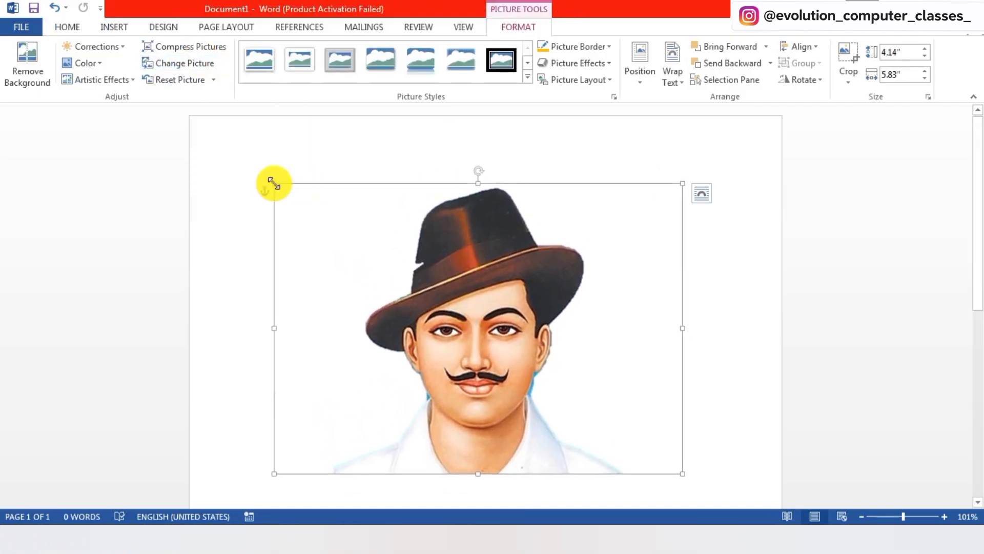
drag(274, 184, 352, 276)
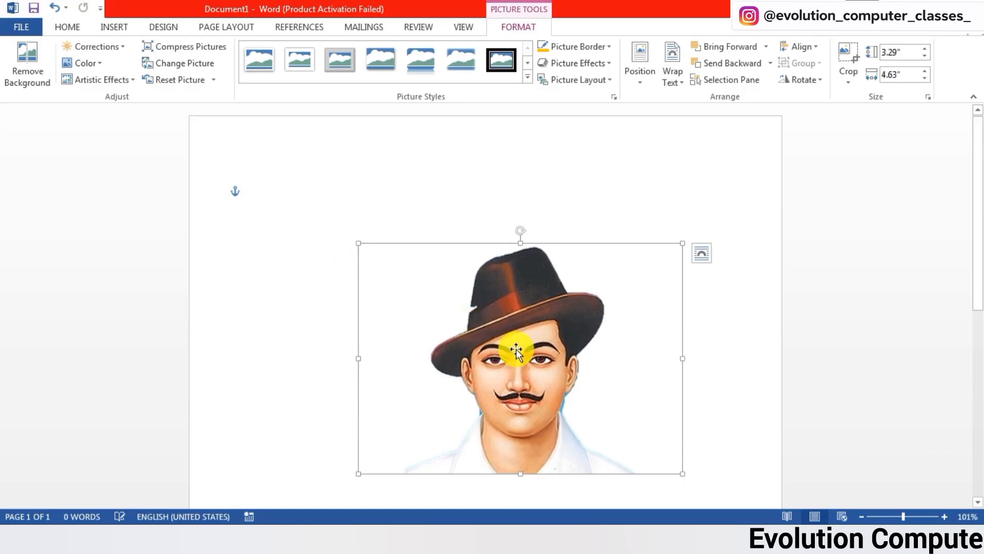
drag(516, 352, 496, 361)
- Fill the document with sample paragraphs around the picture using =rand()
click(352, 233)
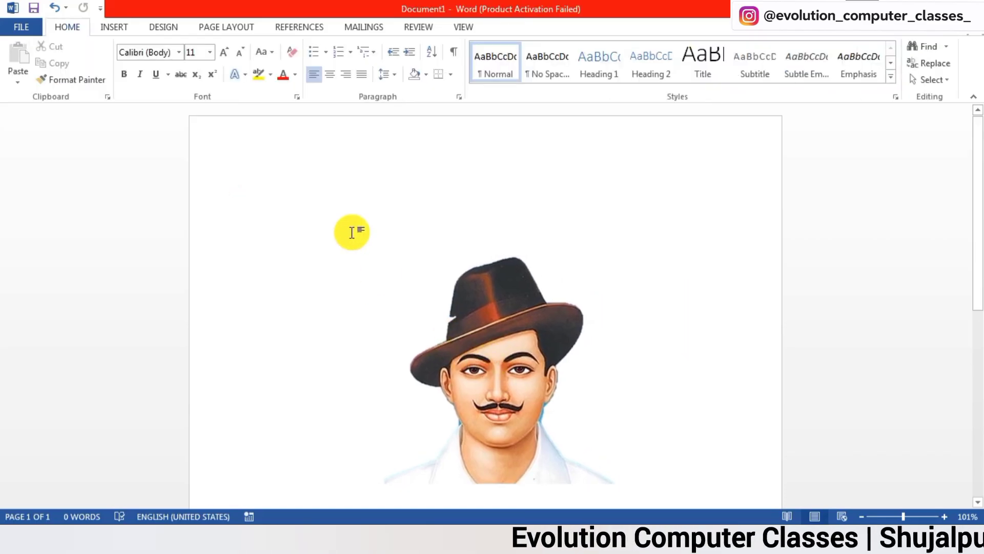
key(BackSpace)
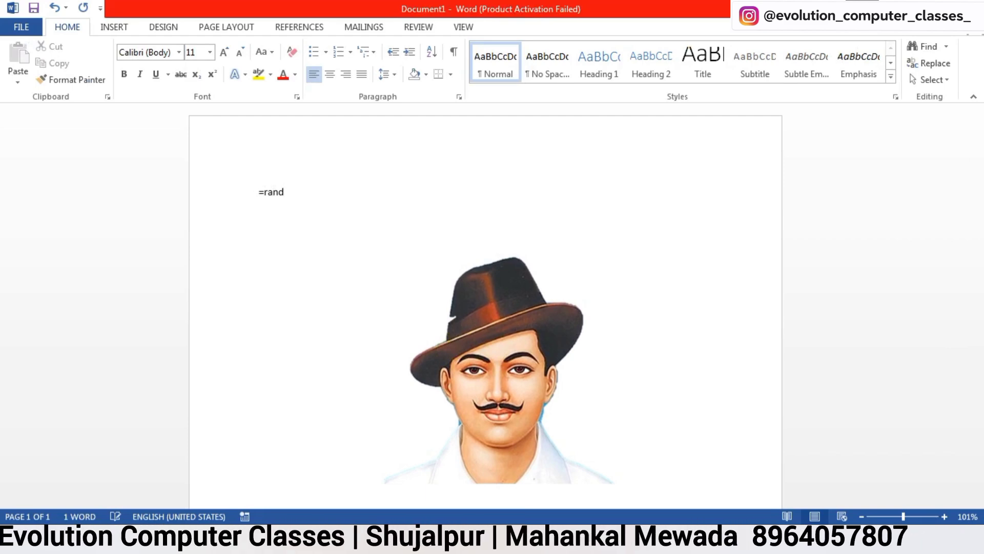
text(=rand())
key(Return)
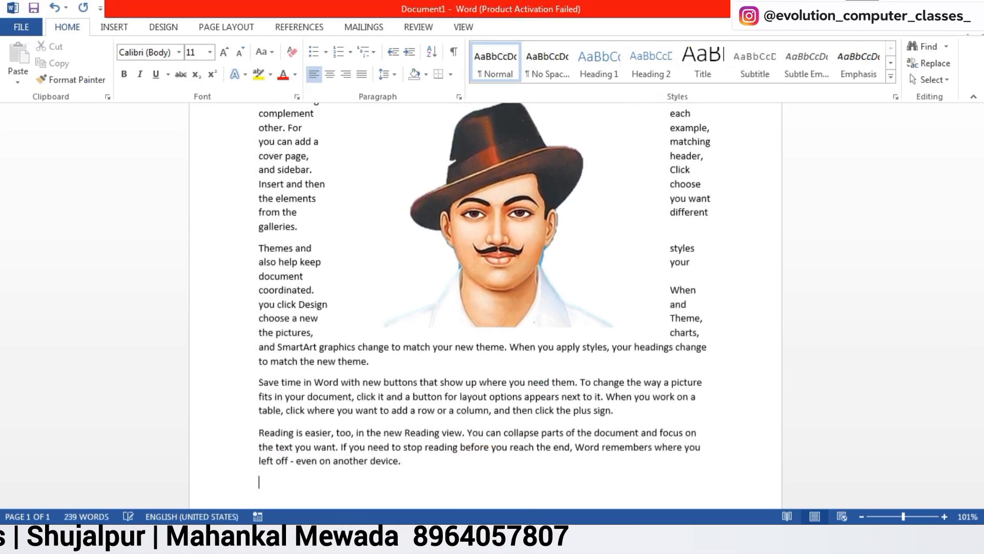
scroll(485, 308, up, 3)
scroll(325, 137, down, 2)
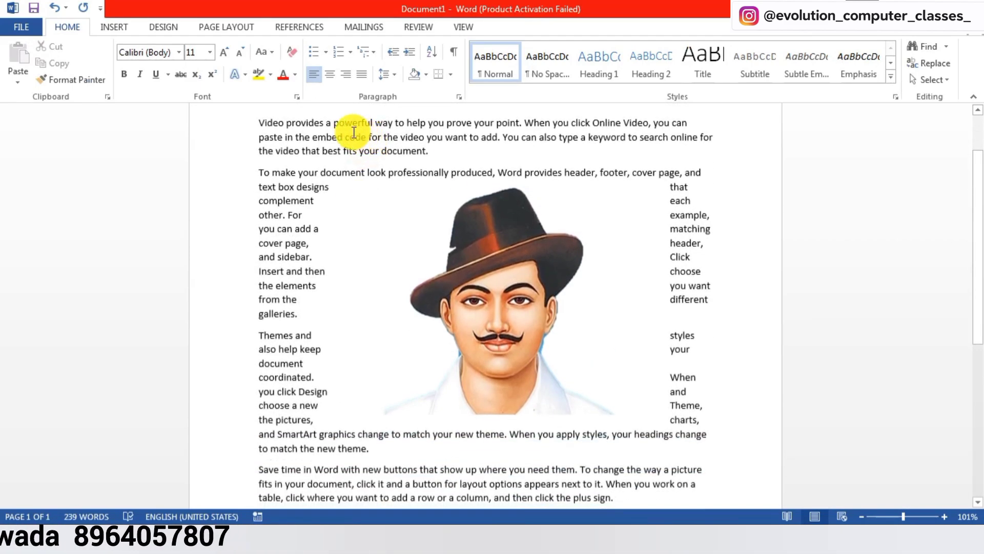
- Justify all of the document's text and move the picture to the middle of the paragraphs
key(ctrl+a)
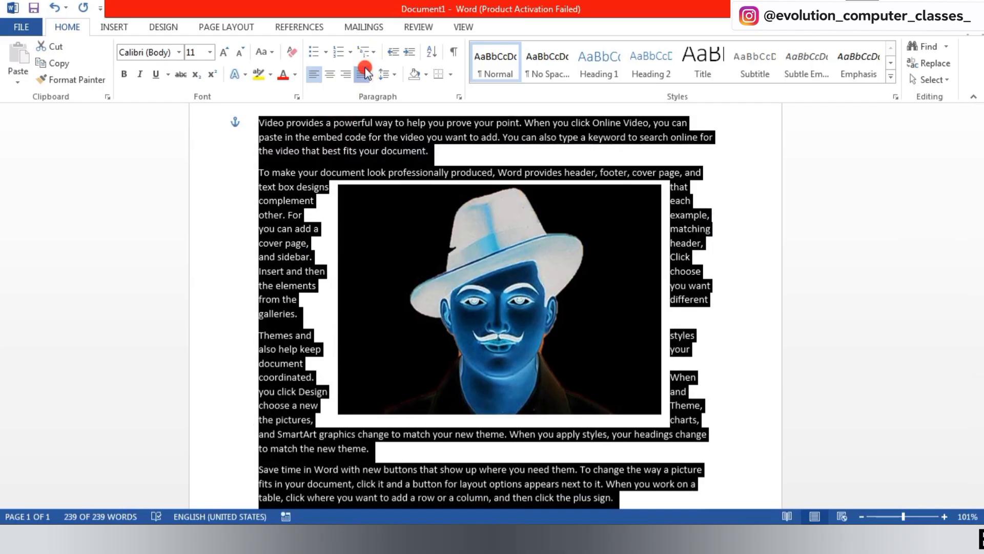
click(365, 72)
click(501, 233)
drag(506, 263, 486, 214)
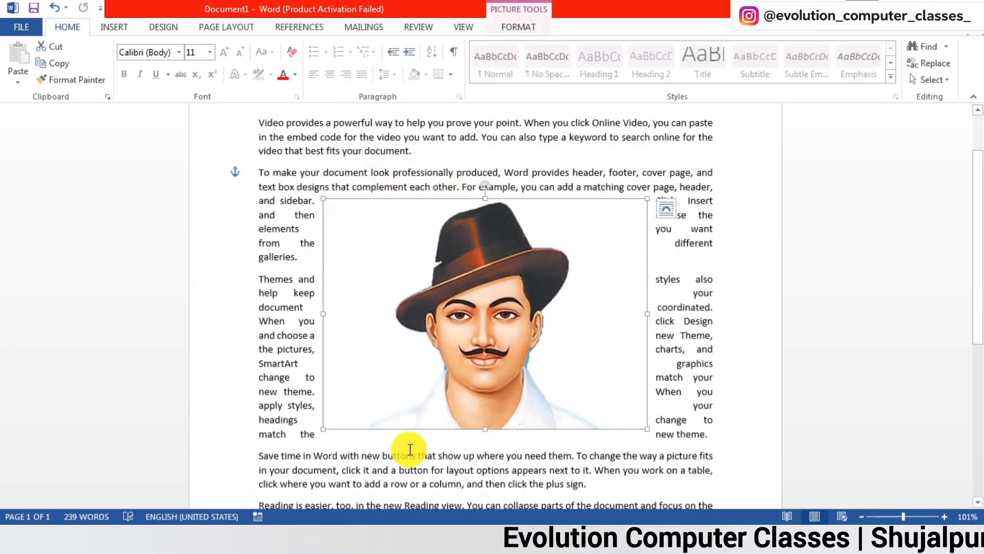
- Set the picture's text wrapping to In Line with Text
click(516, 26)
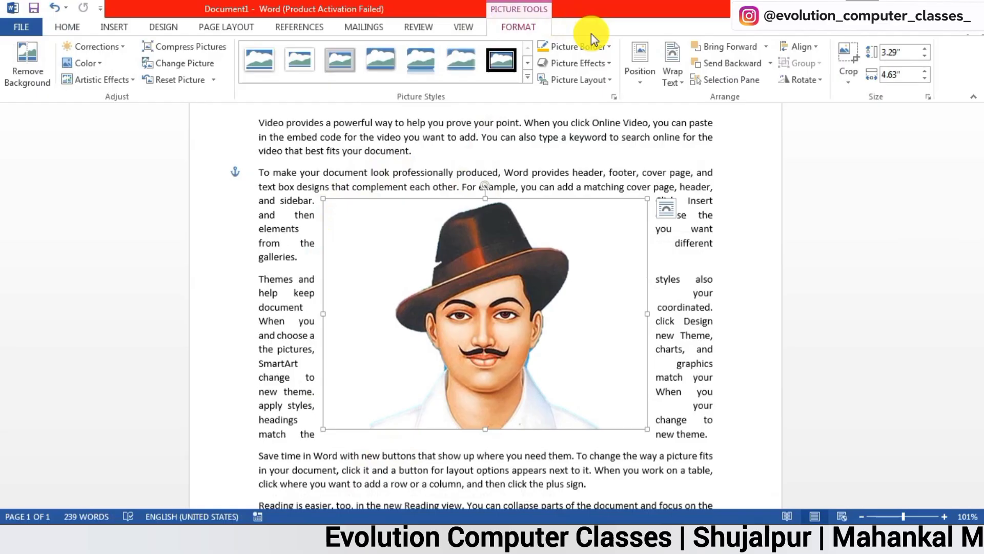
click(672, 82)
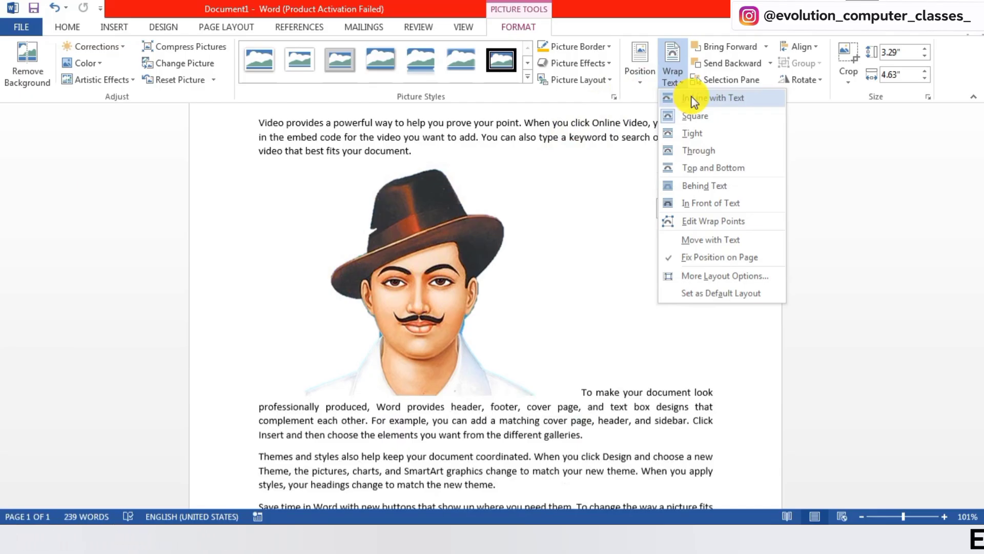
click(694, 102)
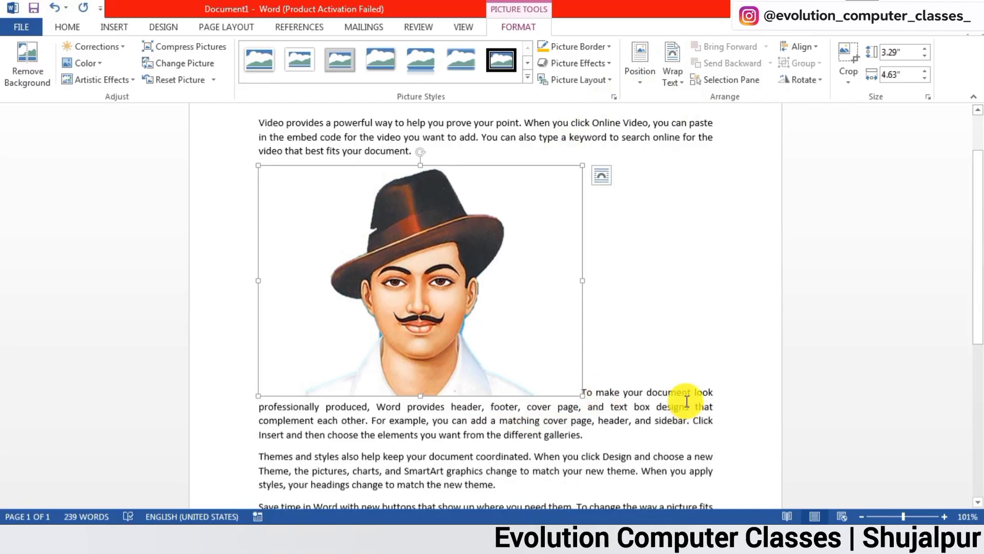
- Set the picture's text wrapping to Square and move the picture to the middle of the text
click(673, 74)
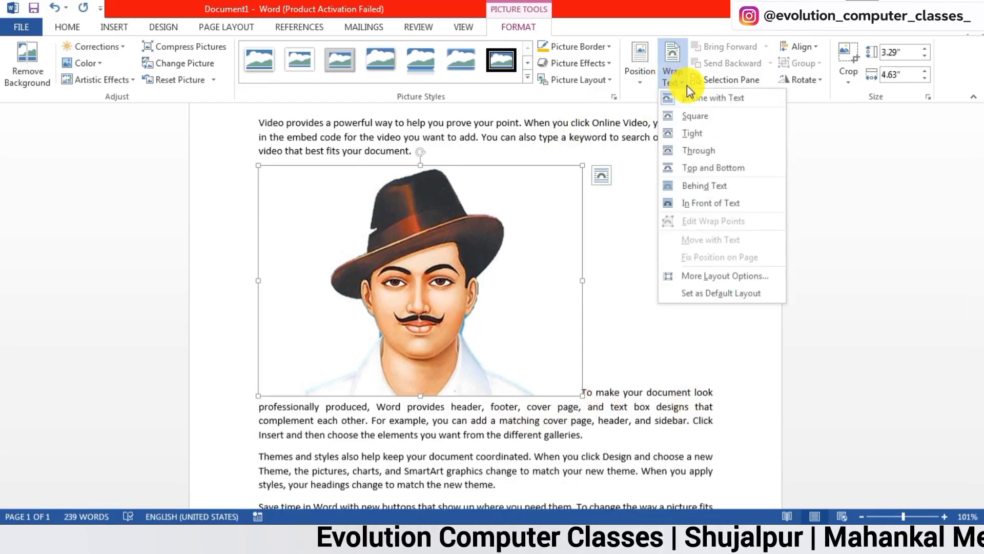
click(692, 118)
drag(402, 235, 467, 267)
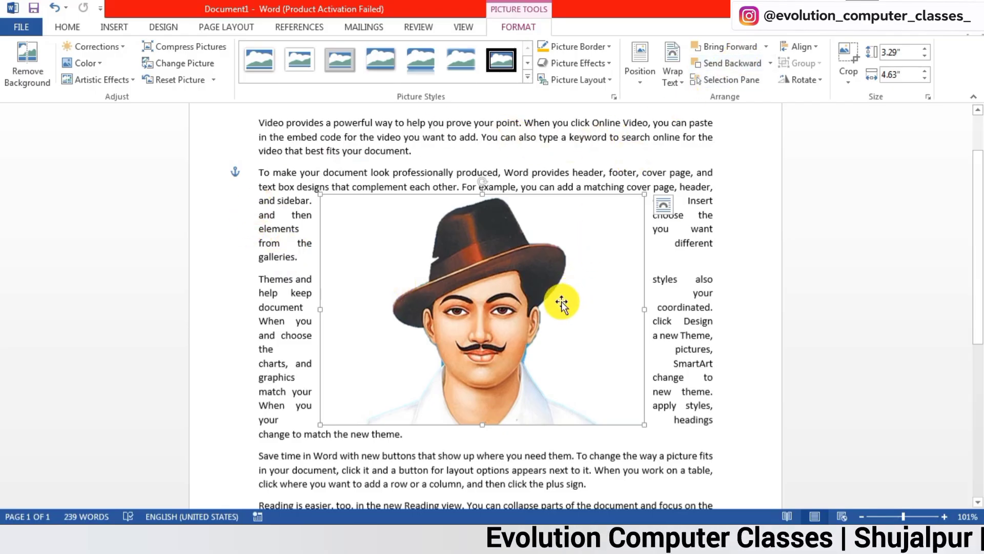
- Set the picture's text wrapping to Through and move the picture up so it starts within the first paragraph
click(674, 75)
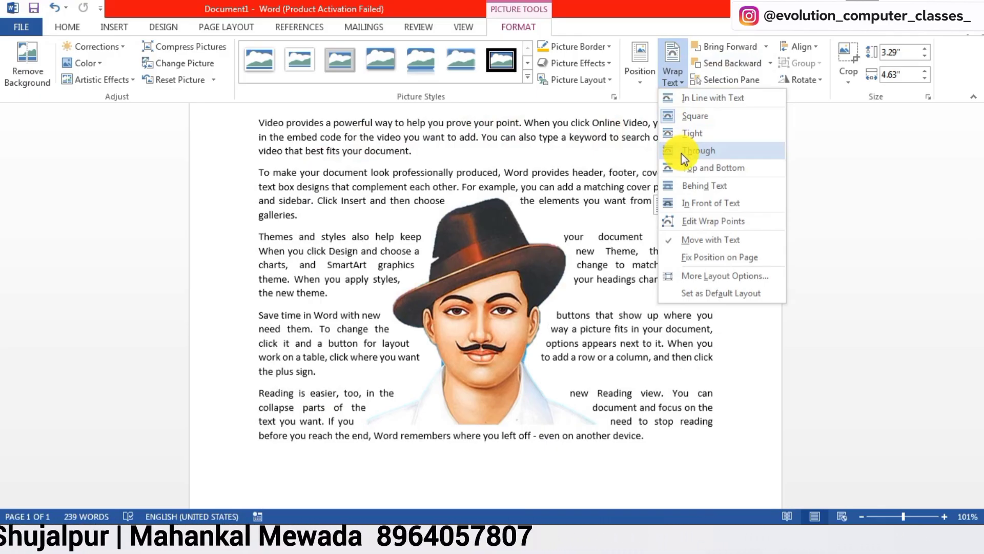
click(681, 153)
drag(479, 343, 482, 272)
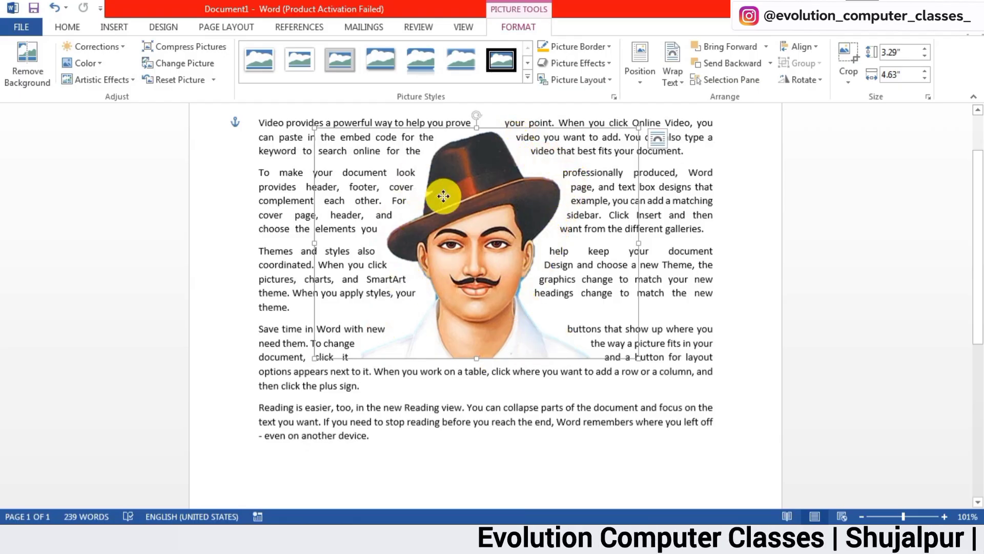
drag(443, 196, 435, 207)
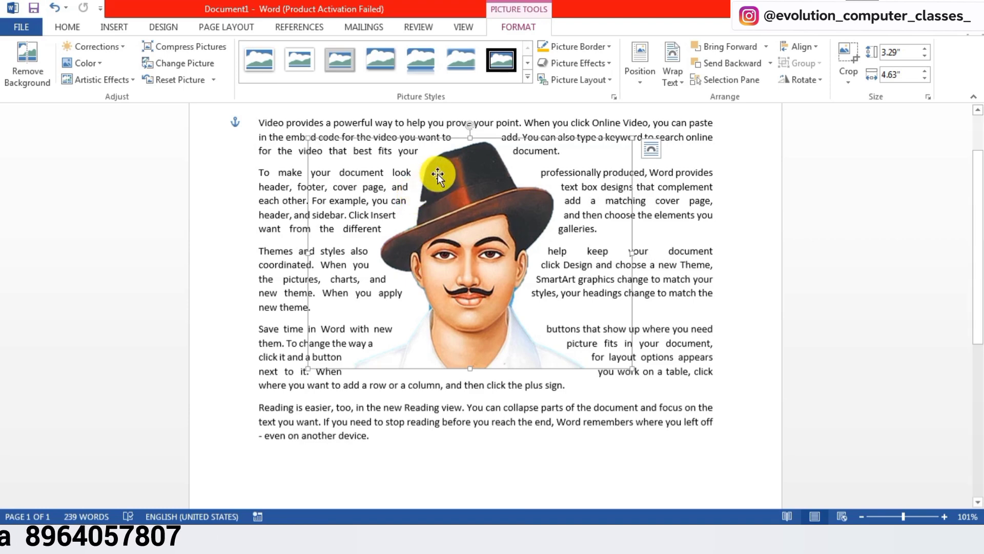
- Set the picture's text wrapping to Top and Bottom and move the picture down below the first paragraph's second line
click(669, 77)
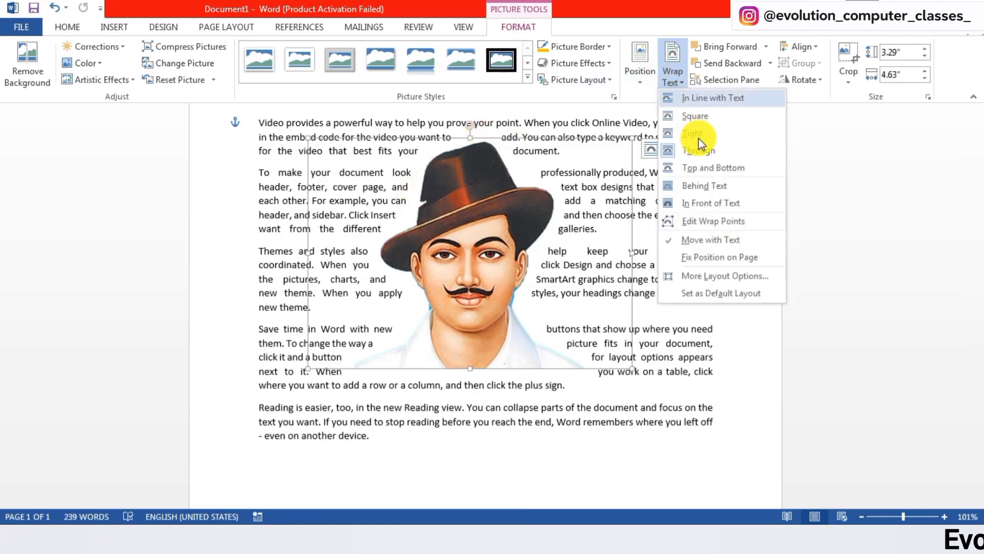
click(709, 167)
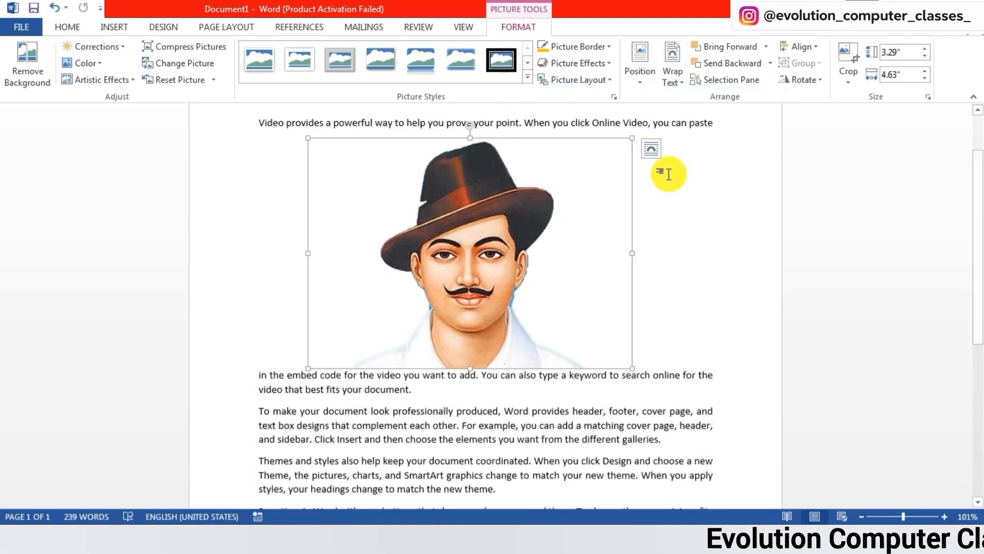
drag(457, 192, 483, 245)
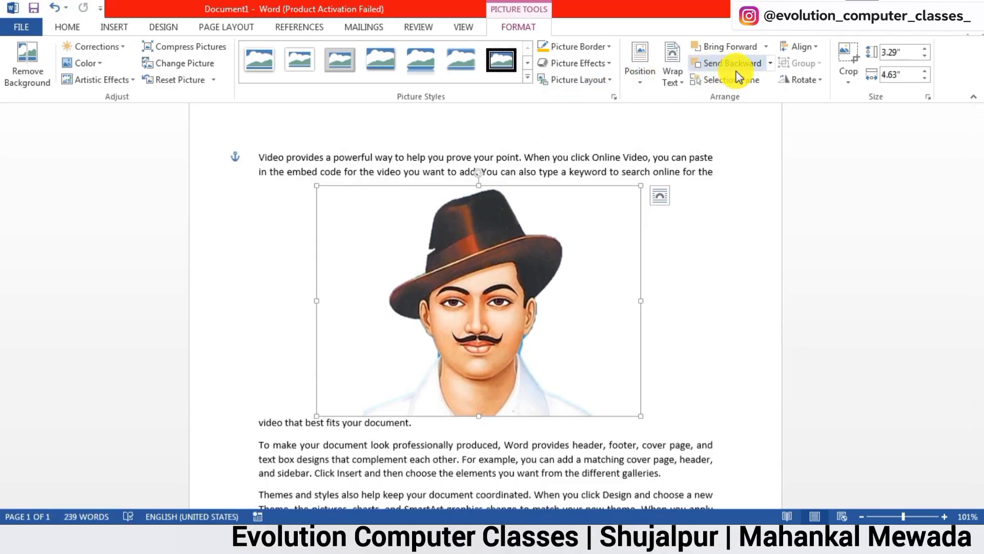
- Set the picture's text wrapping to Behind Text and move the picture up so its top overlaps the first paragraph
click(672, 76)
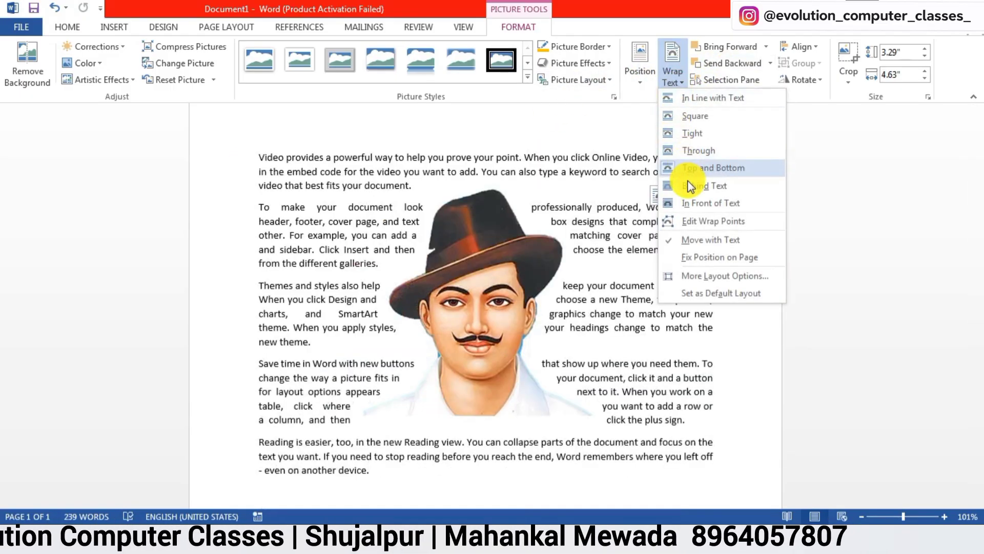
click(697, 188)
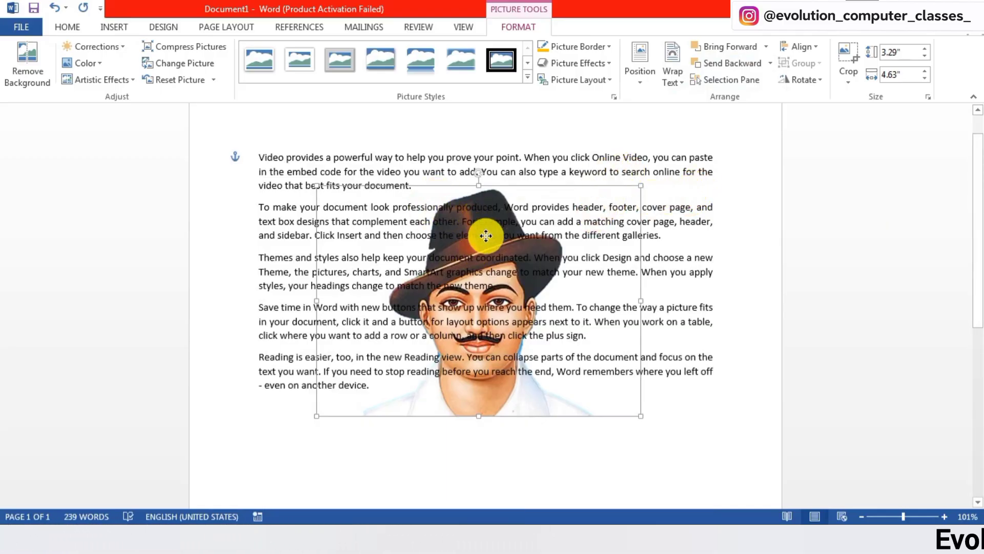
drag(485, 235, 477, 215)
- Set the picture's text wrapping to In Front of Text and shift the picture slightly over the paragraphs
click(671, 76)
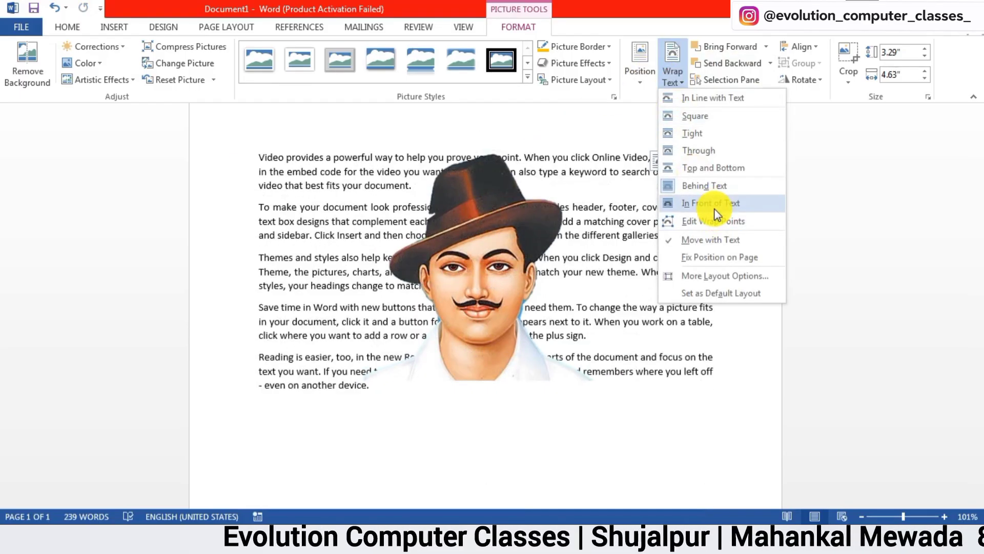
click(699, 208)
mouse_move(458, 223)
mouse_down()
mouse_move(652, 229)
mouse_move(466, 210)
mouse_move(471, 199)
mouse_move(462, 219)
mouse_up()
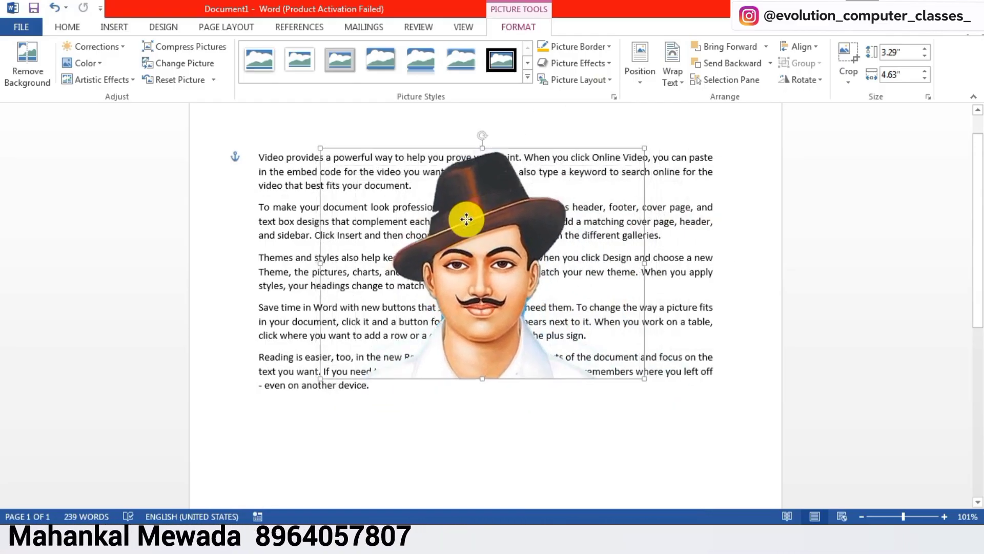
- Set the picture's text wrapping to Square and move the picture near the page's left margin, below the first paragraph's second line
click(671, 76)
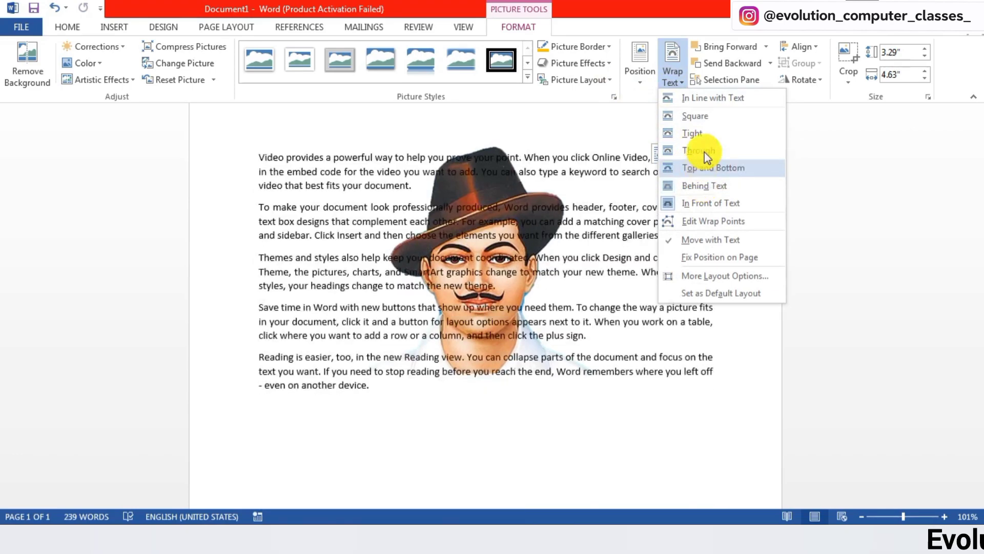
click(710, 119)
drag(567, 207, 487, 255)
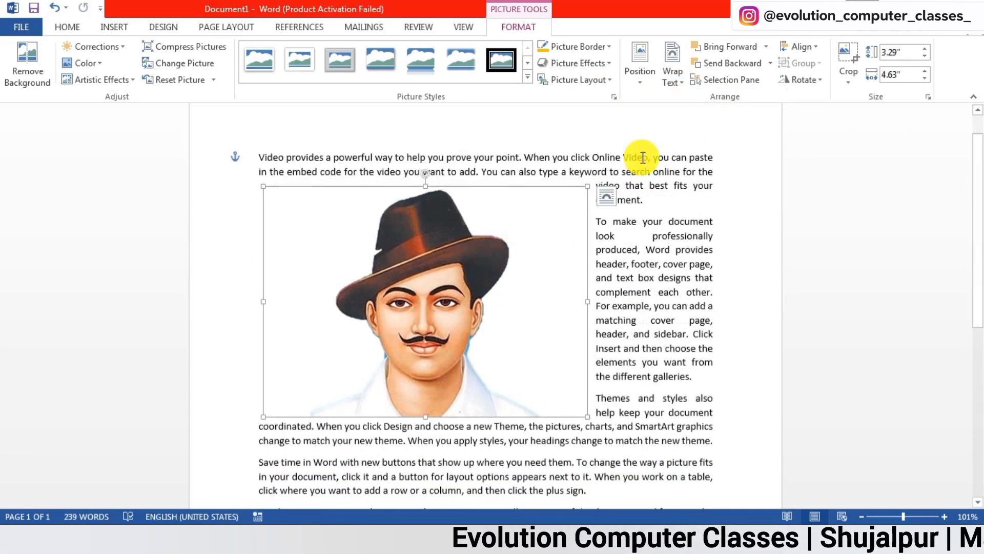
- Set the picture's text wrapping to Through and move the picture to the middle of the text, starting within the first paragraph
click(669, 76)
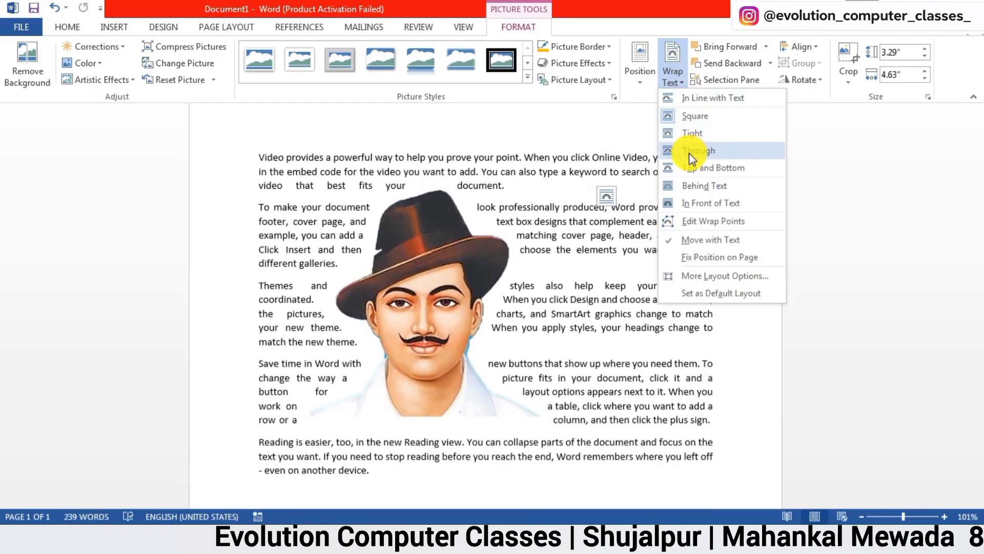
click(689, 153)
drag(458, 259, 524, 227)
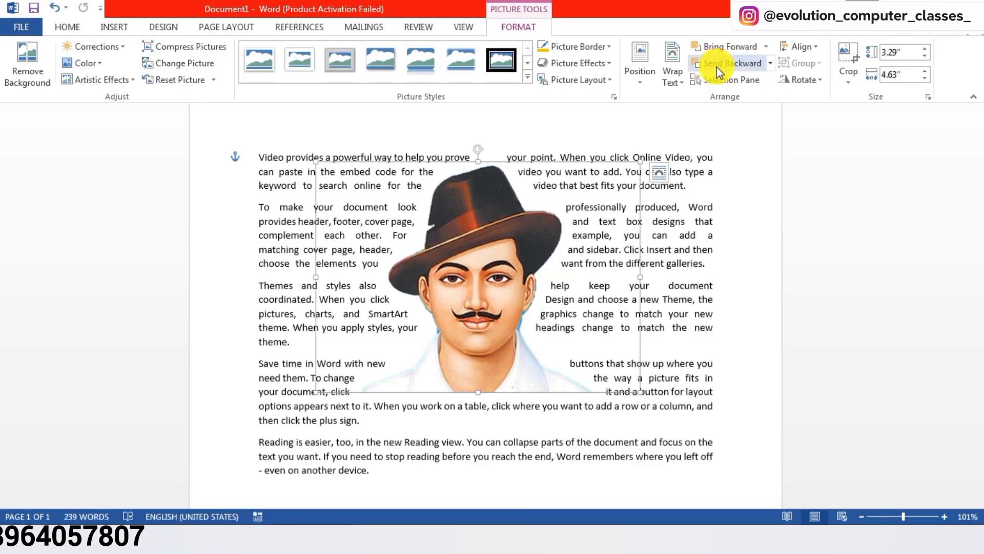
- Insert the picture 1755px-India-map-en.svg from the aaa folder at the beginning of the first paragraph
click(257, 154)
click(127, 30)
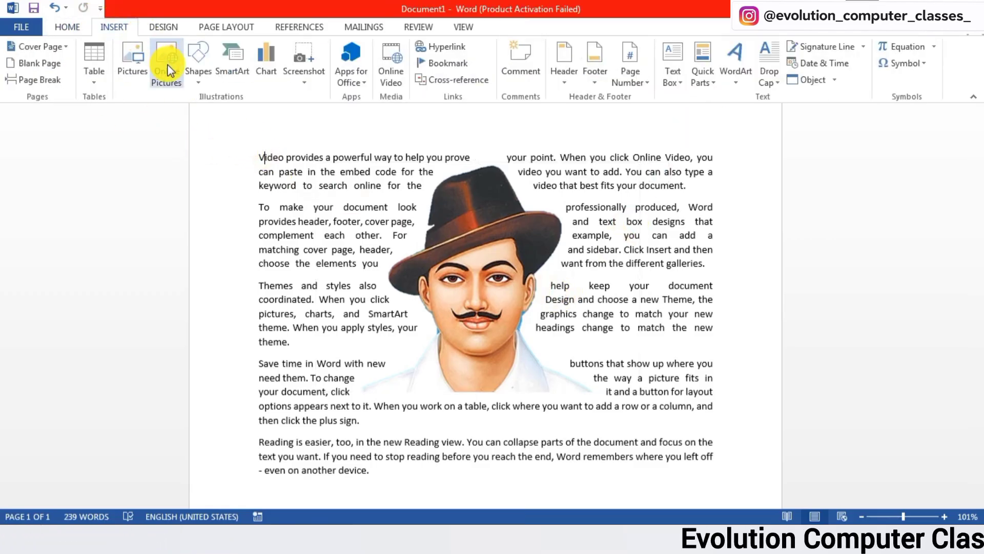
click(132, 65)
scroll(231, 230, down, 1)
click(195, 244)
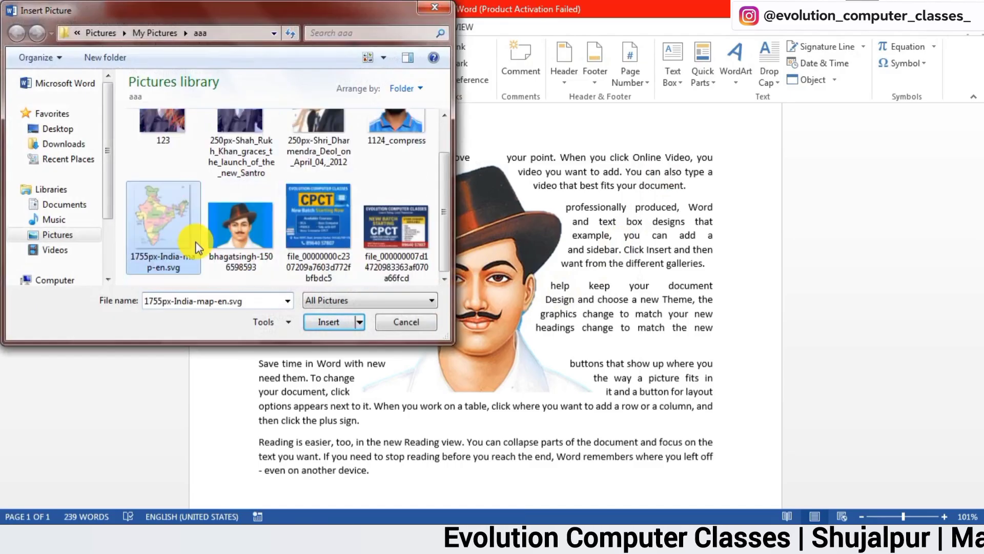
click(328, 322)
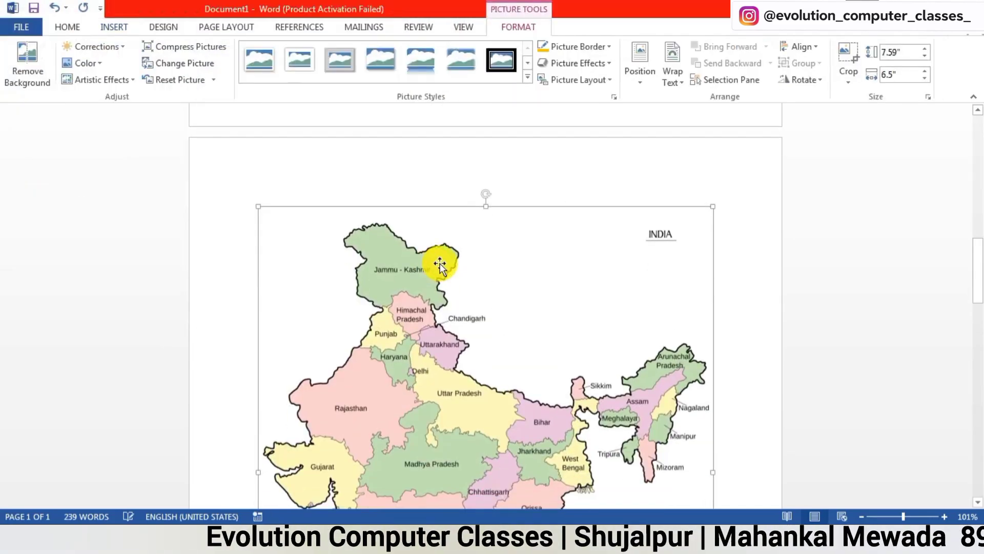
- Position the India map at the top center of the page with text wrapping and move it up and slightly right over the portrait
click(647, 79)
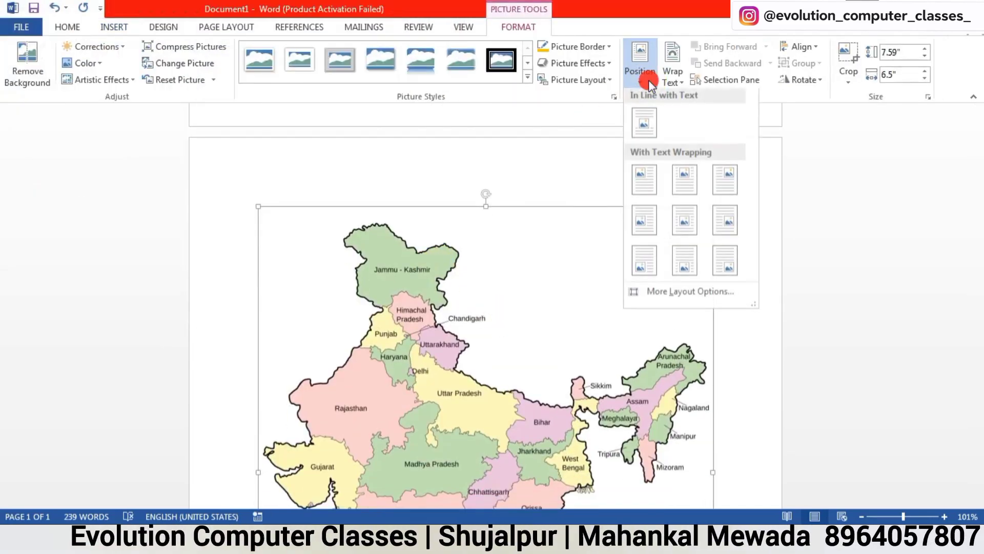
click(693, 181)
scroll(442, 288, down, 10)
scroll(442, 288, up, 10)
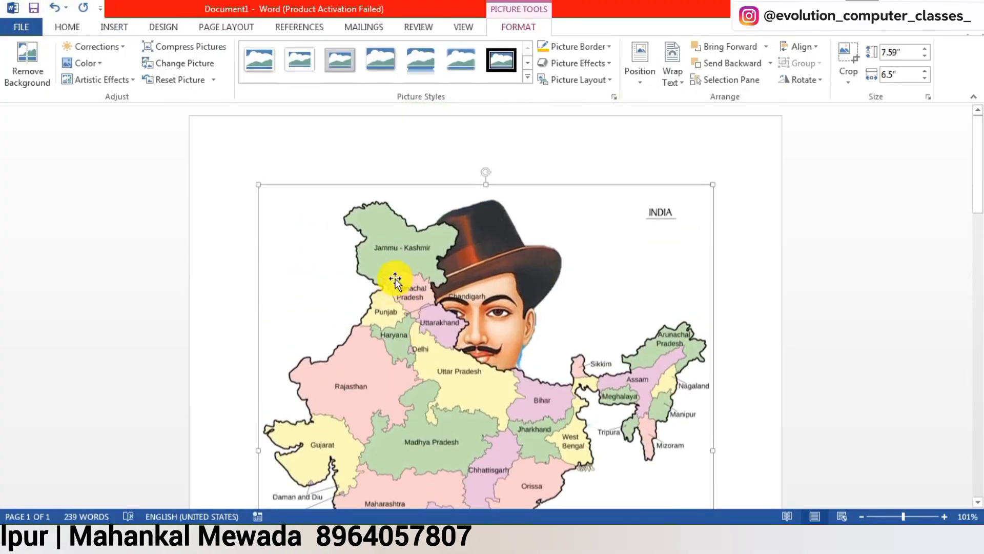
drag(418, 317, 430, 275)
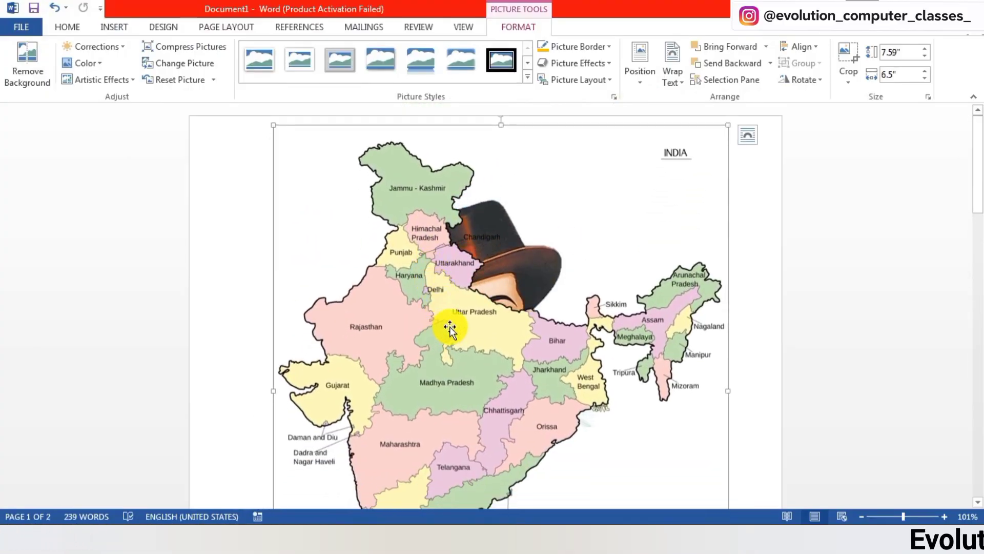
scroll(484, 318, down, 3)
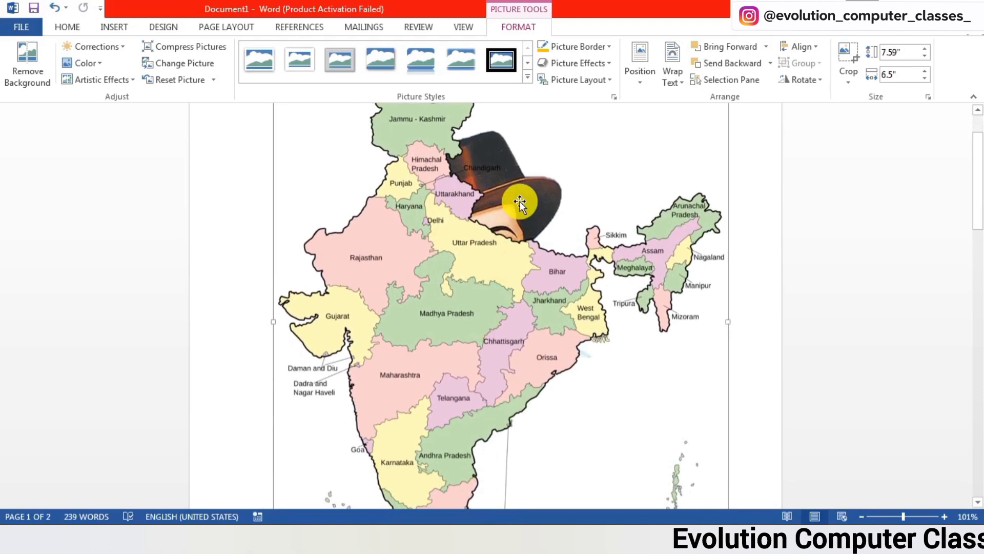